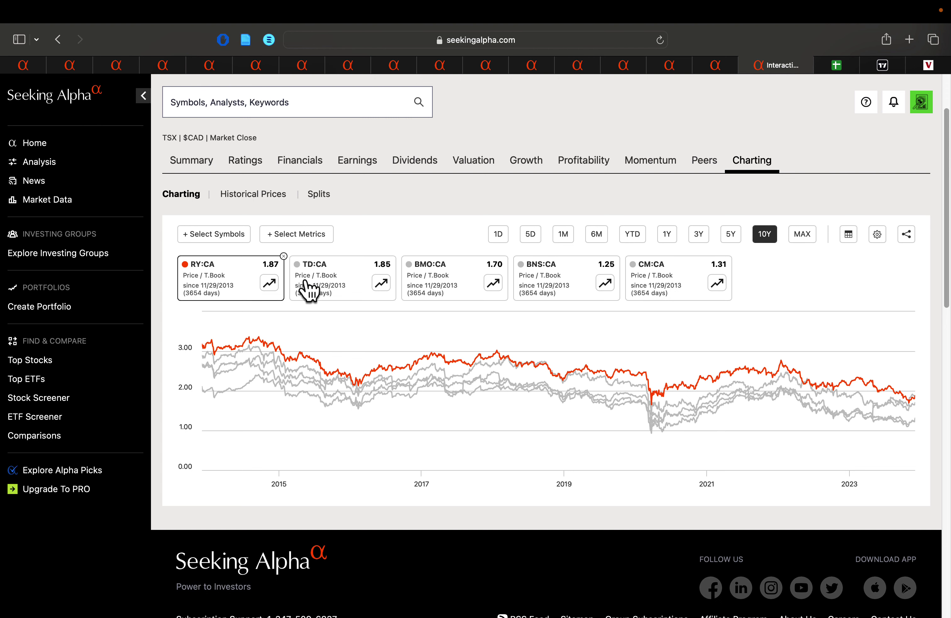
# Highlight the TD:CA, BNS:CA and CM:CA lines one after another in the 10-year Price / T.Book chart to compare them
pyautogui.click(323, 286)
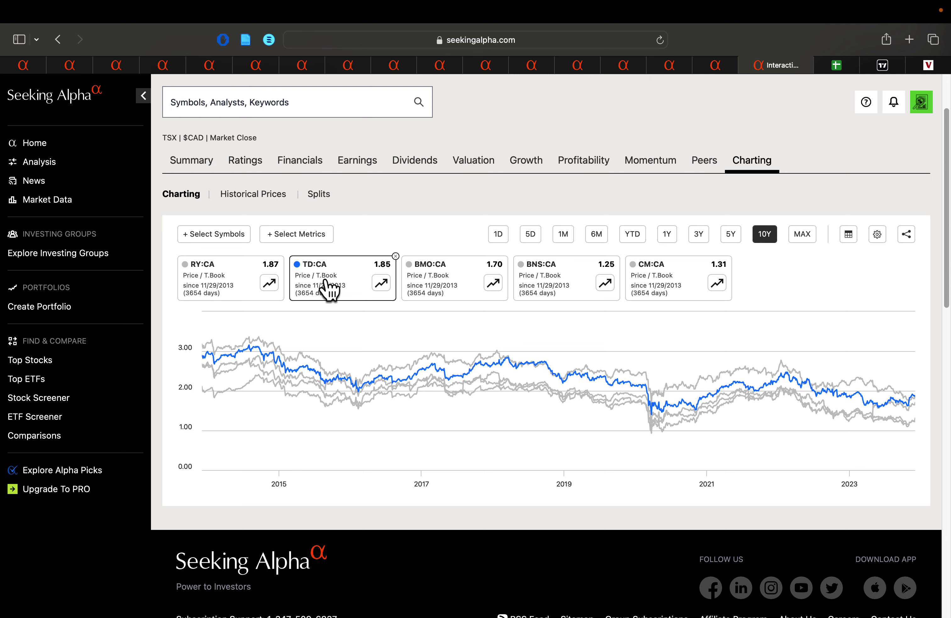
pyautogui.click(622, 288)
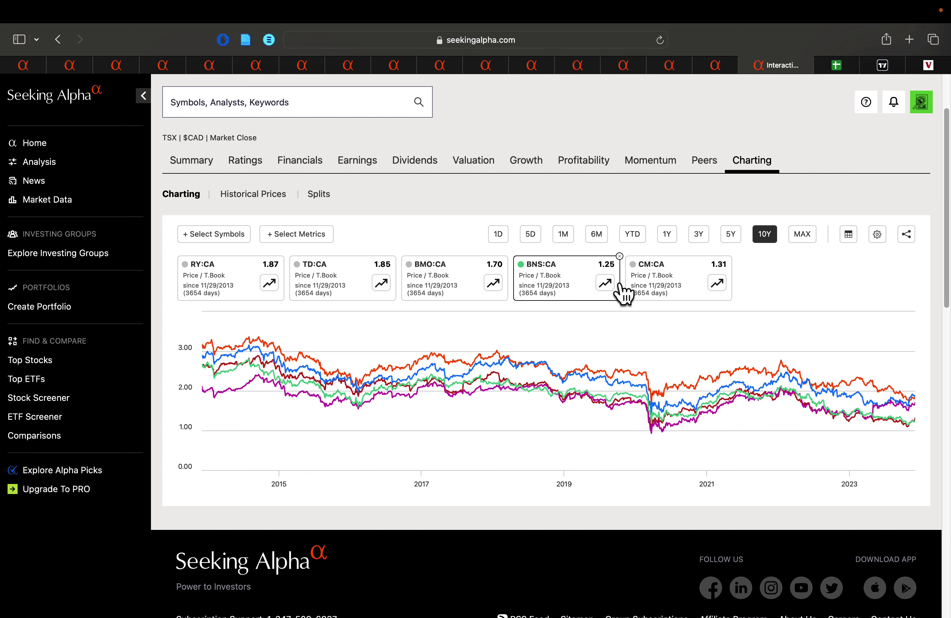
pyautogui.click(664, 293)
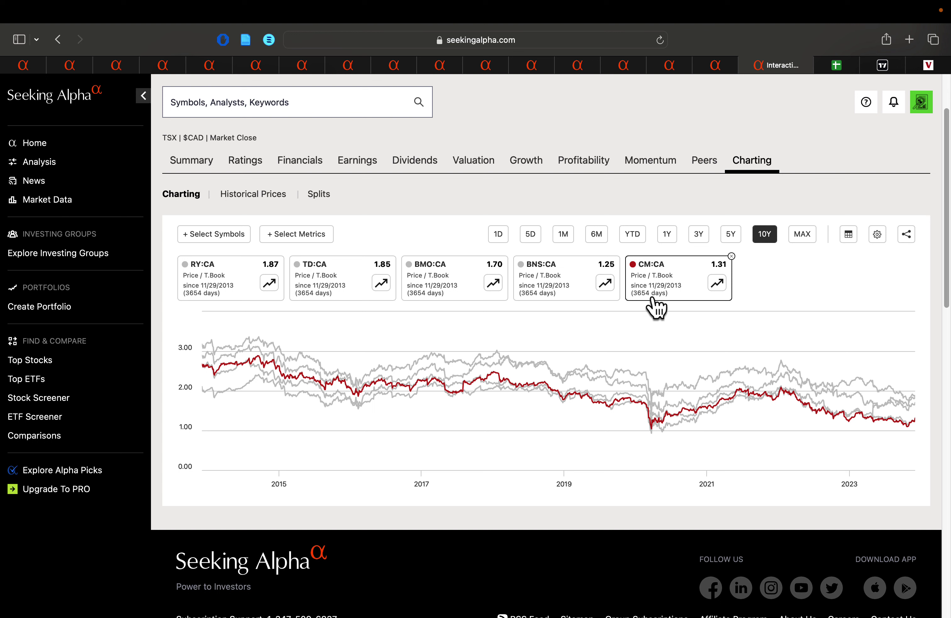
pyautogui.moveTo(651, 426)
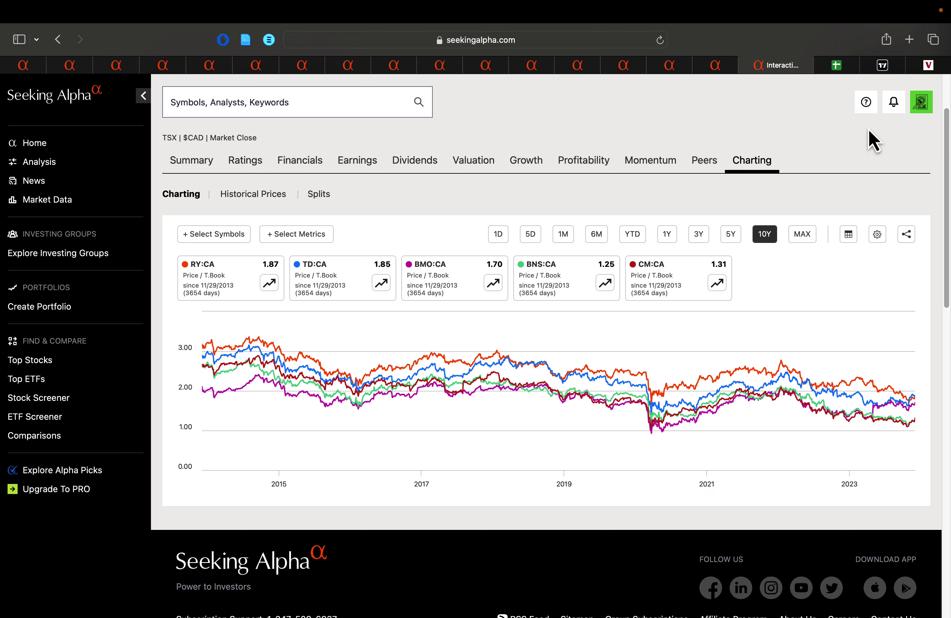
# Switch to the Fair Value Calculator spreadsheet and review the banks' forward valuations, C/D, historic 5-year CAGR and 2024 estimates
pyautogui.click(841, 66)
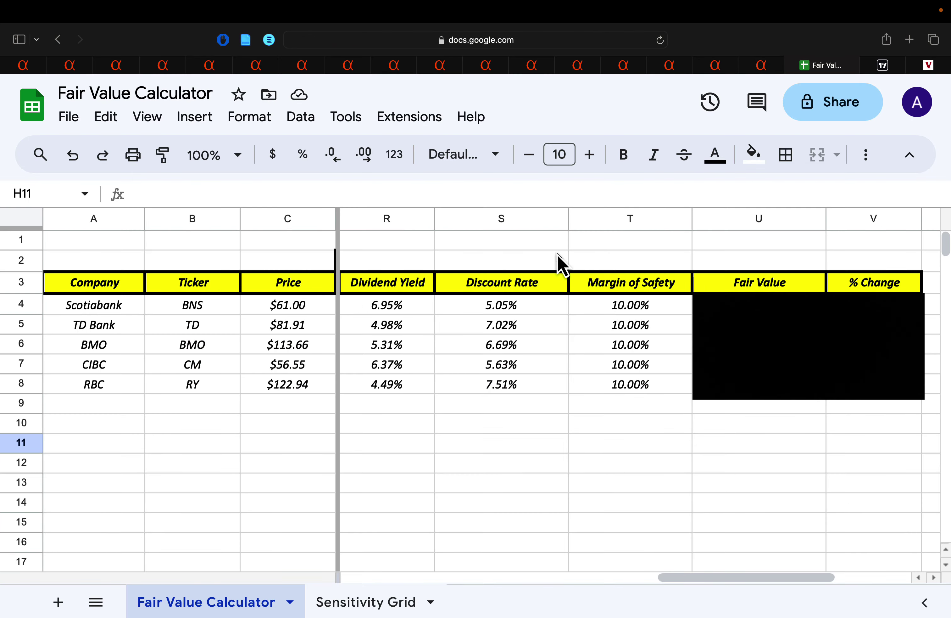
pyautogui.moveTo(710, 575); pyautogui.dragTo(419, 579)
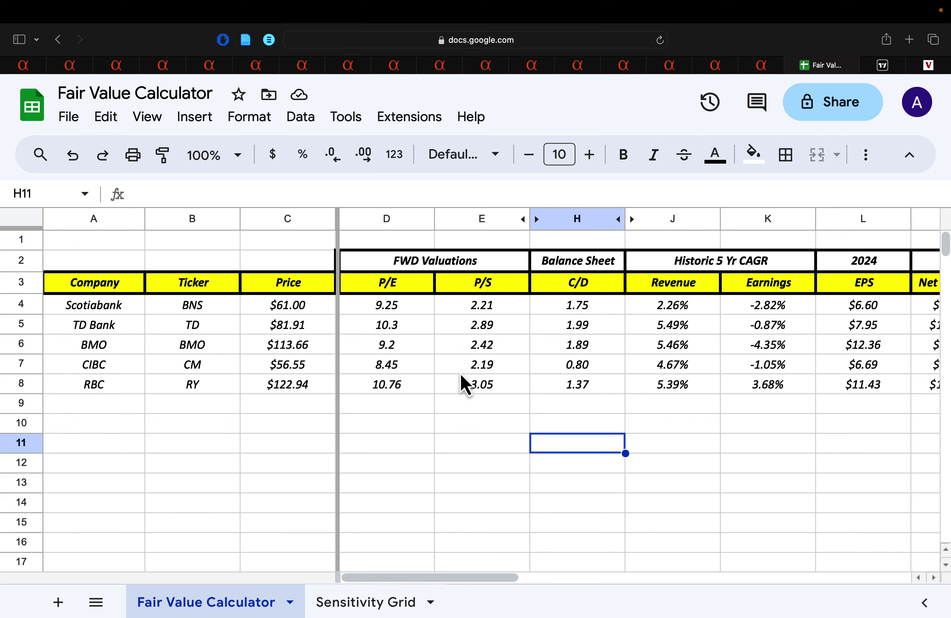
pyautogui.click(415, 317)
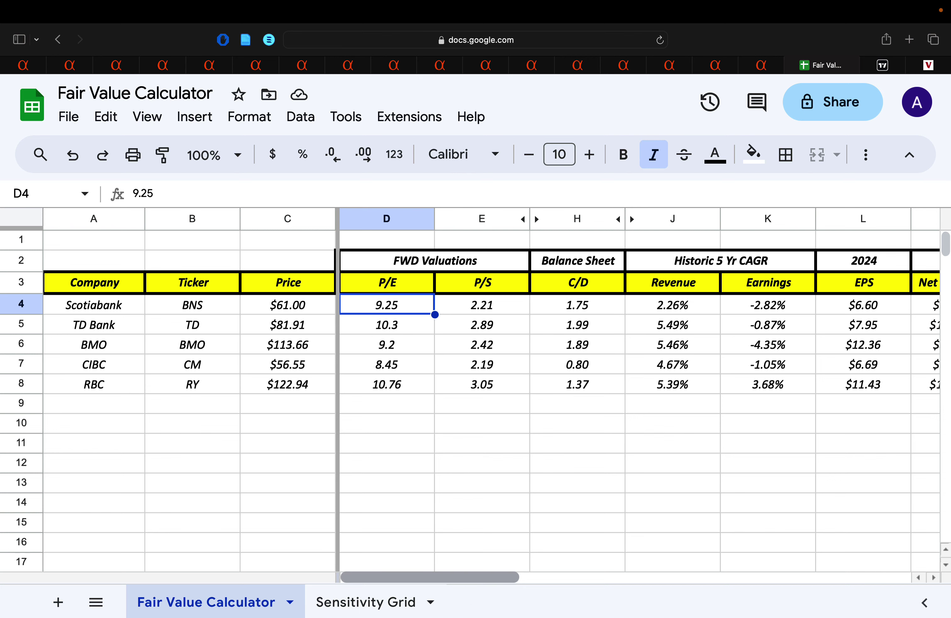
pyautogui.moveTo(472, 580); pyautogui.dragTo(531, 593)
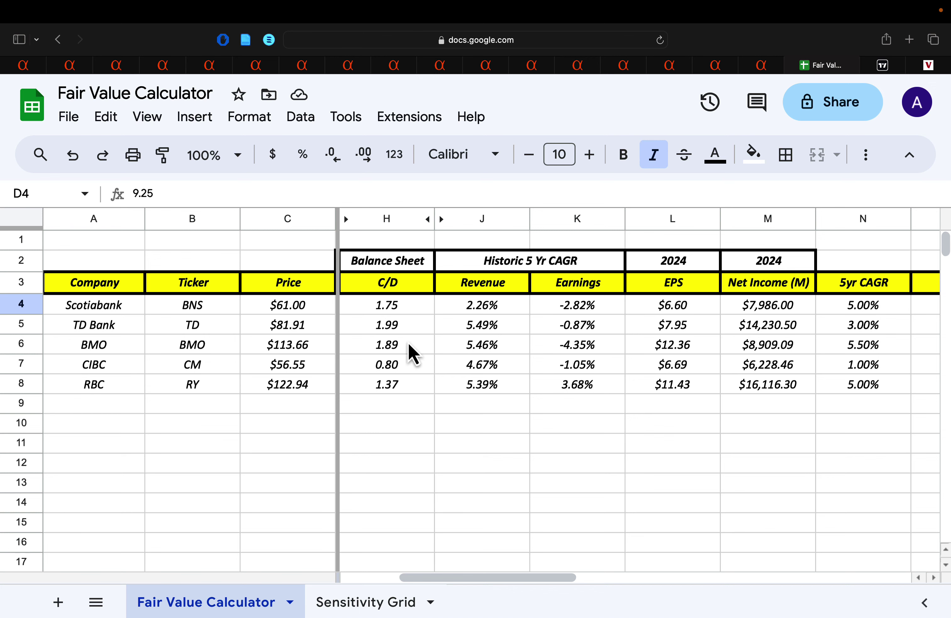
pyautogui.moveTo(485, 584); pyautogui.dragTo(517, 588)
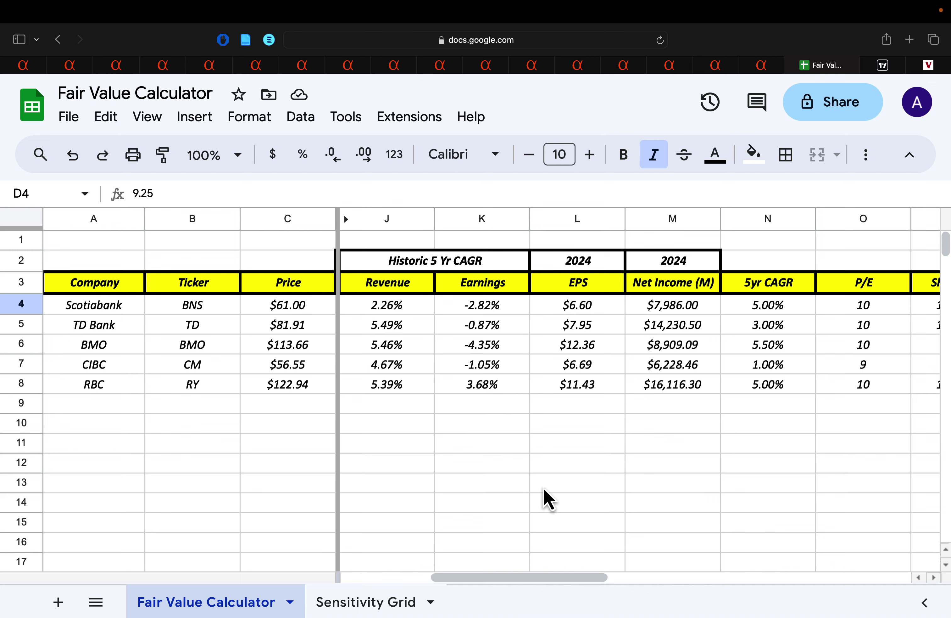
pyautogui.moveTo(527, 579); pyautogui.dragTo(593, 578)
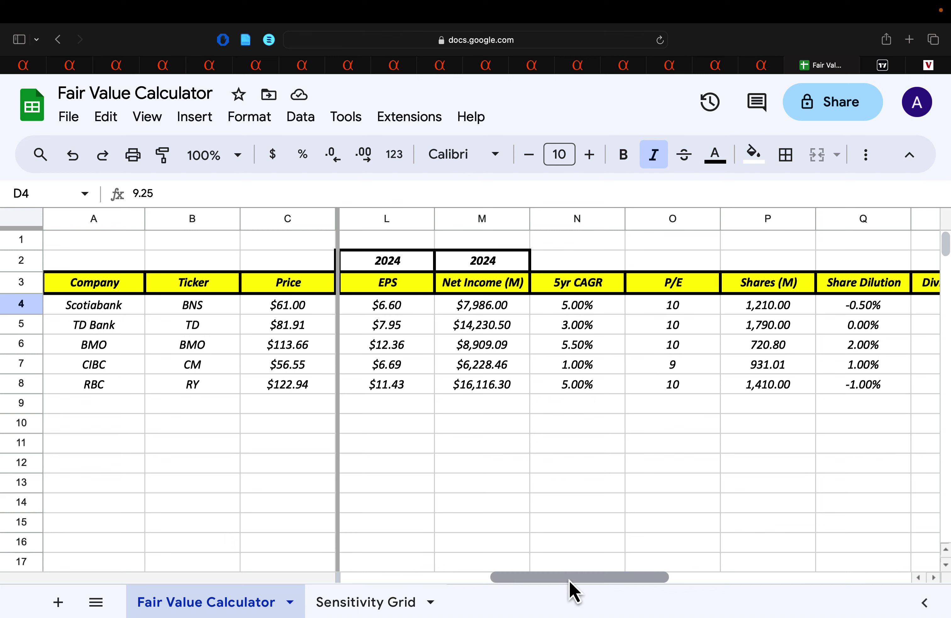
pyautogui.moveTo(569, 578); pyautogui.dragTo(601, 579)
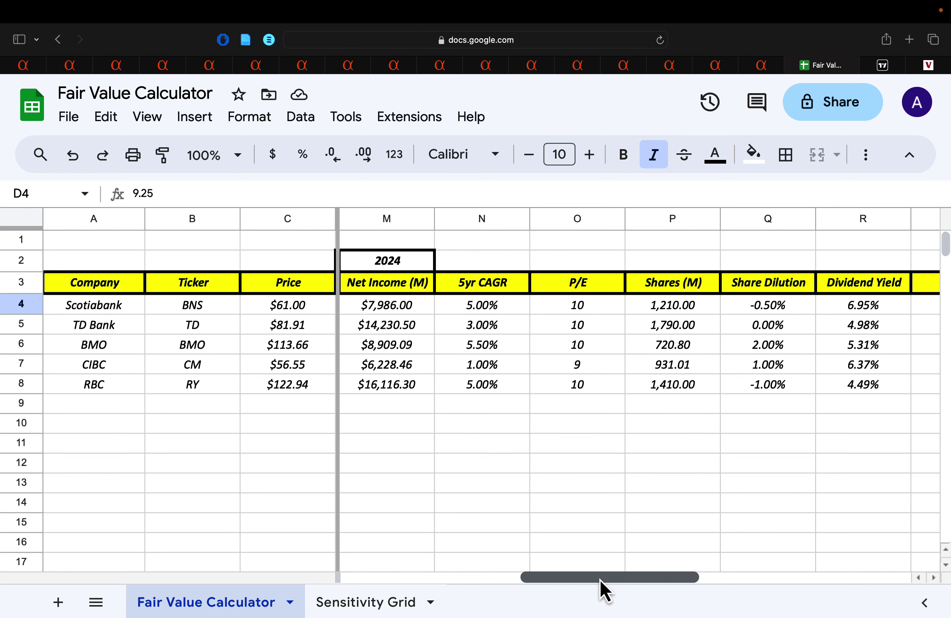
# Examine Scotiabank's 5-year CAGR assumption alongside the banks' net income, P/E, share count and share dilution columns
pyautogui.click(484, 307)
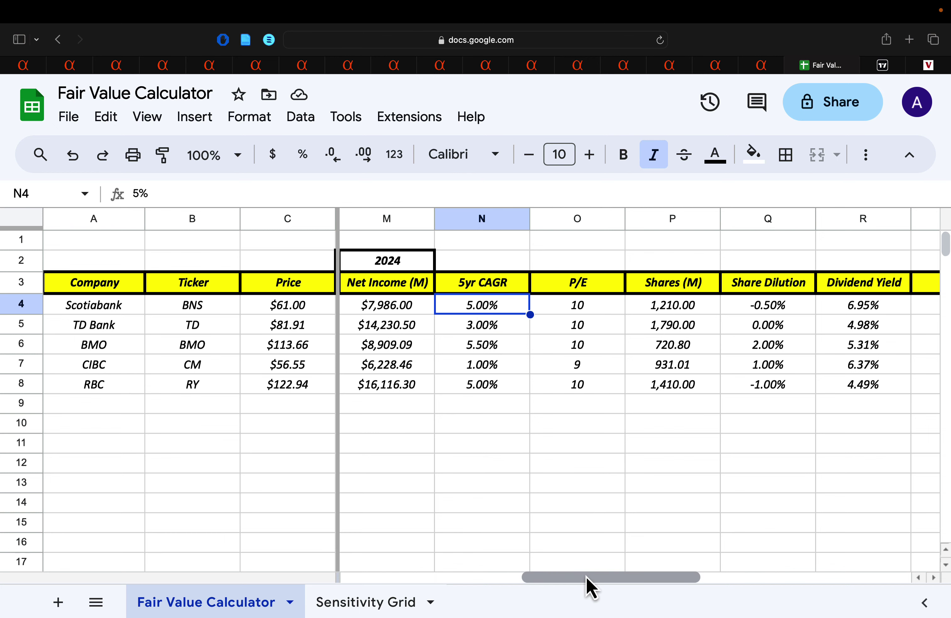
pyautogui.moveTo(587, 577); pyautogui.dragTo(532, 582)
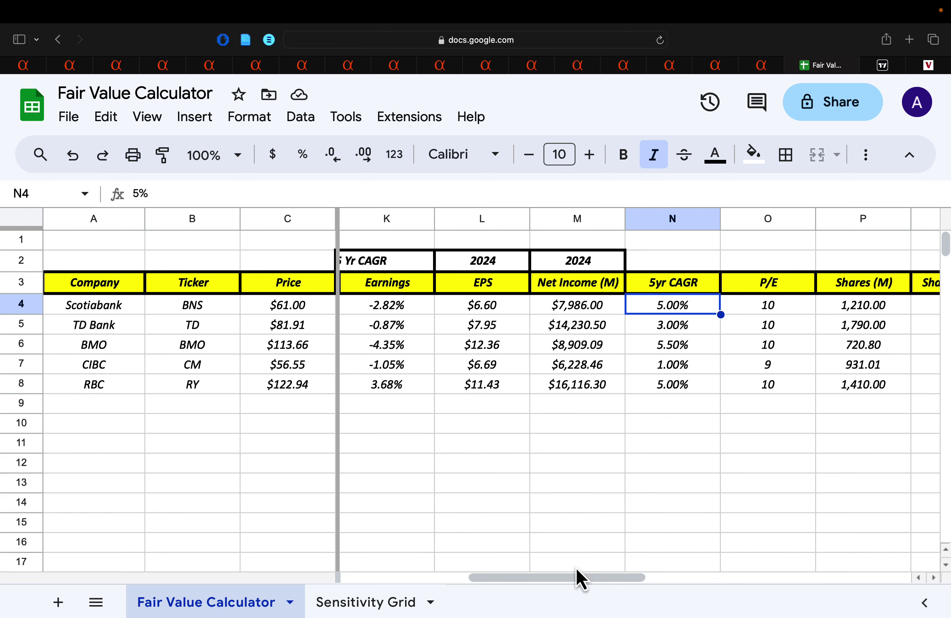
pyautogui.moveTo(573, 577); pyautogui.dragTo(622, 577)
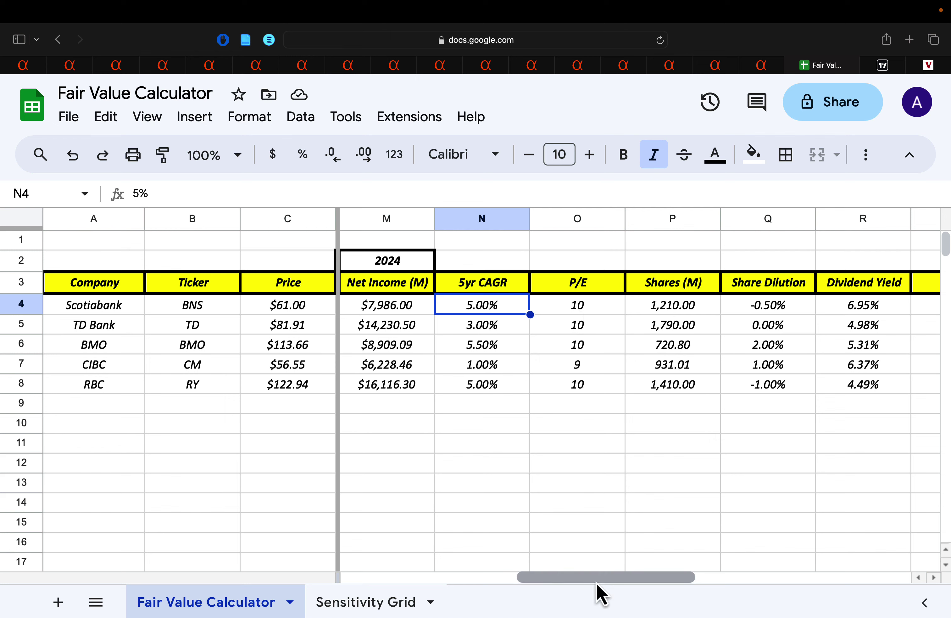
pyautogui.moveTo(596, 582); pyautogui.dragTo(625, 578)
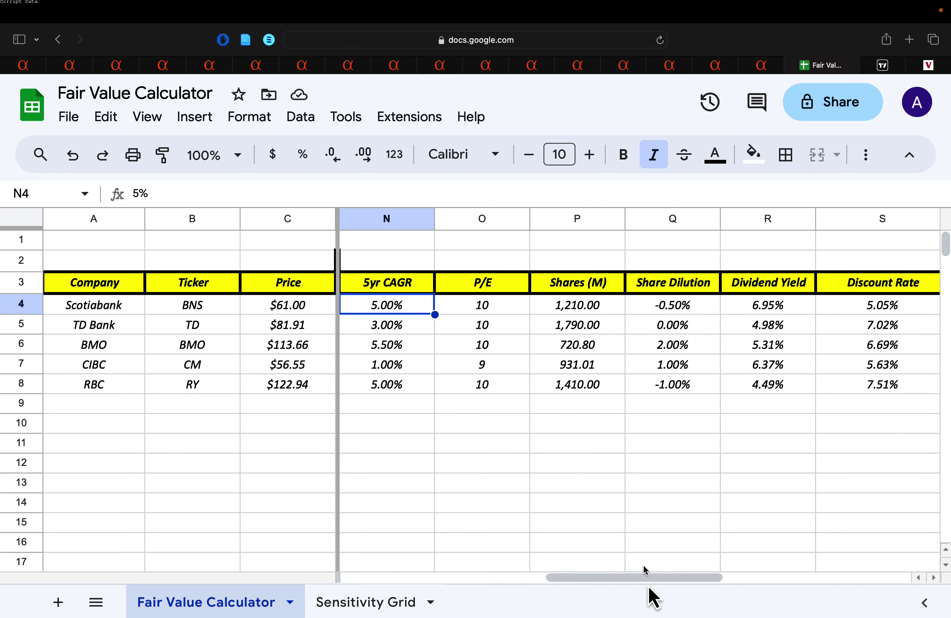
pyautogui.moveTo(633, 581); pyautogui.dragTo(662, 581)
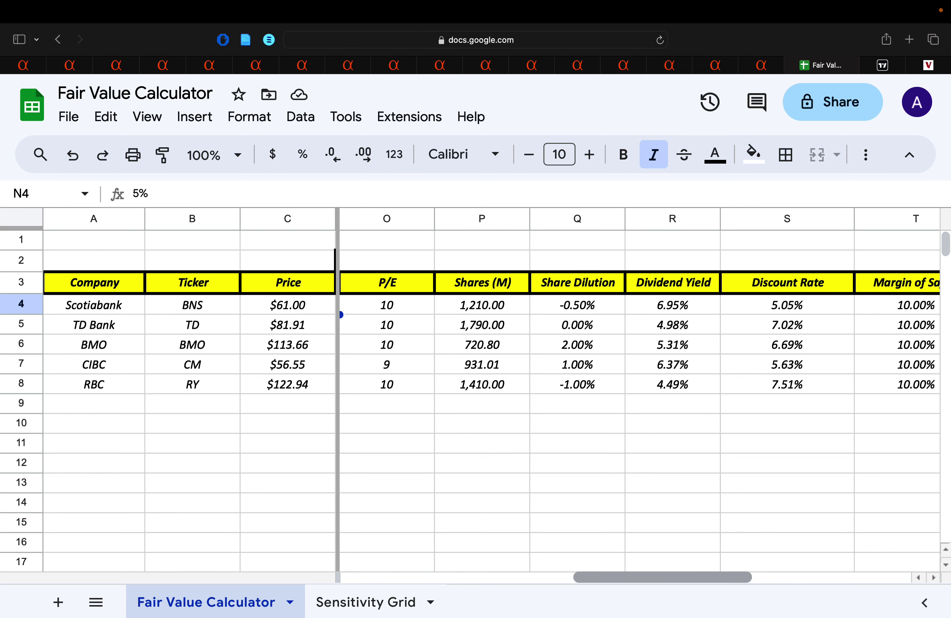
pyautogui.moveTo(675, 577); pyautogui.dragTo(695, 579)
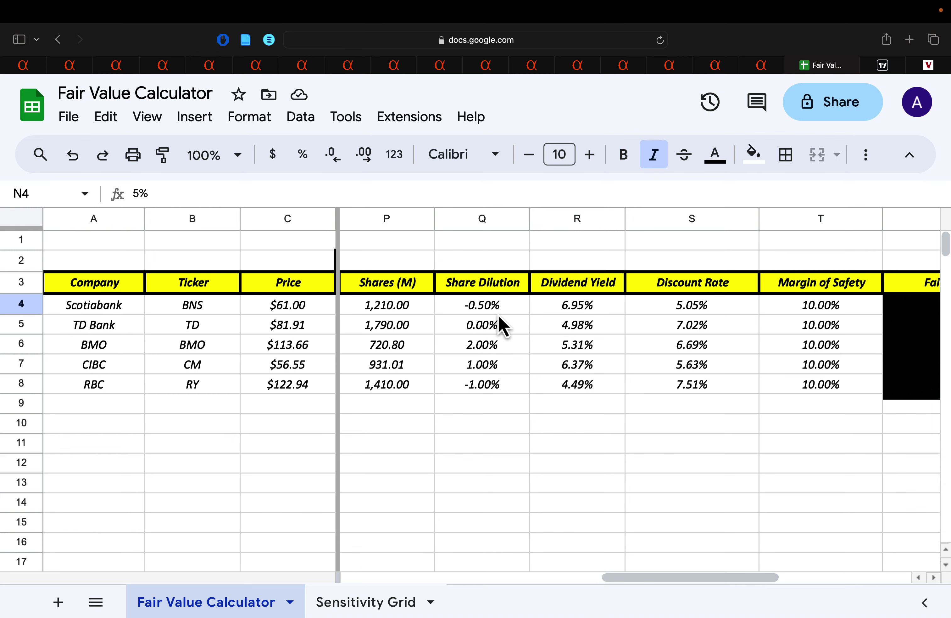
# Inspect Scotiabank's dividend yield and the discount rate formulas for Scotiabank and CIBC without changing them
pyautogui.click(553, 308)
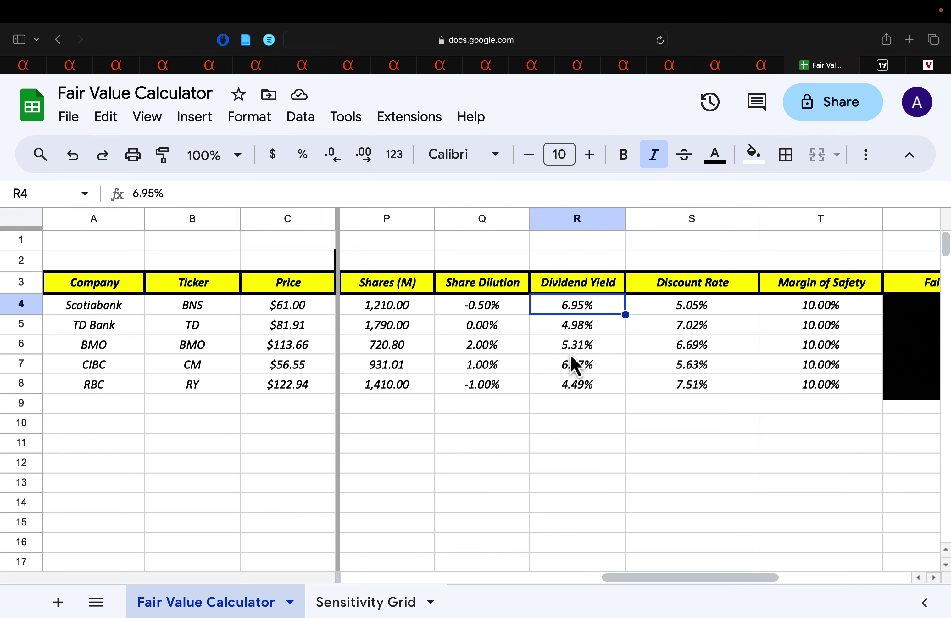
pyautogui.moveTo(684, 578); pyautogui.dragTo(716, 579)
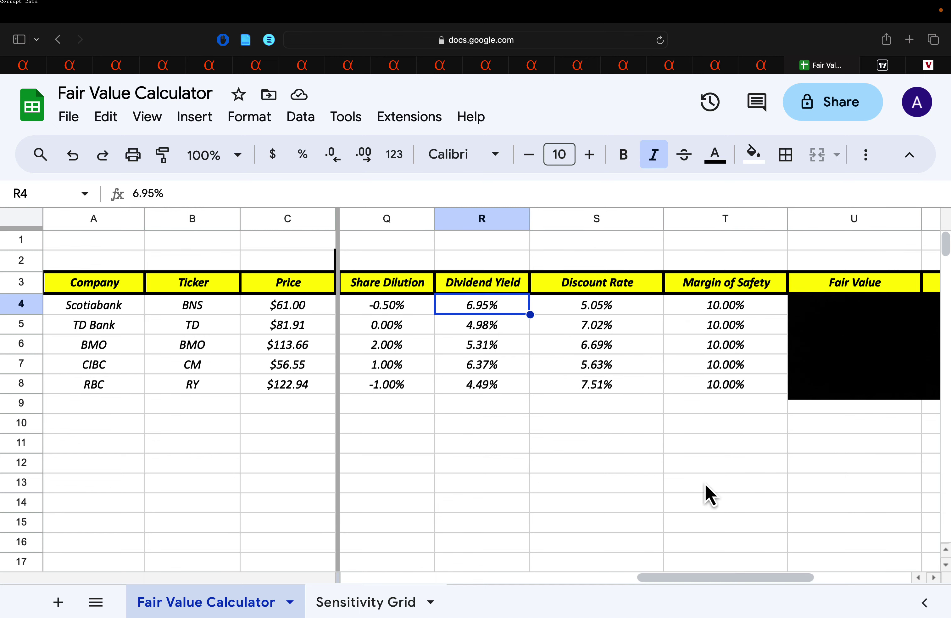
pyautogui.click(607, 305)
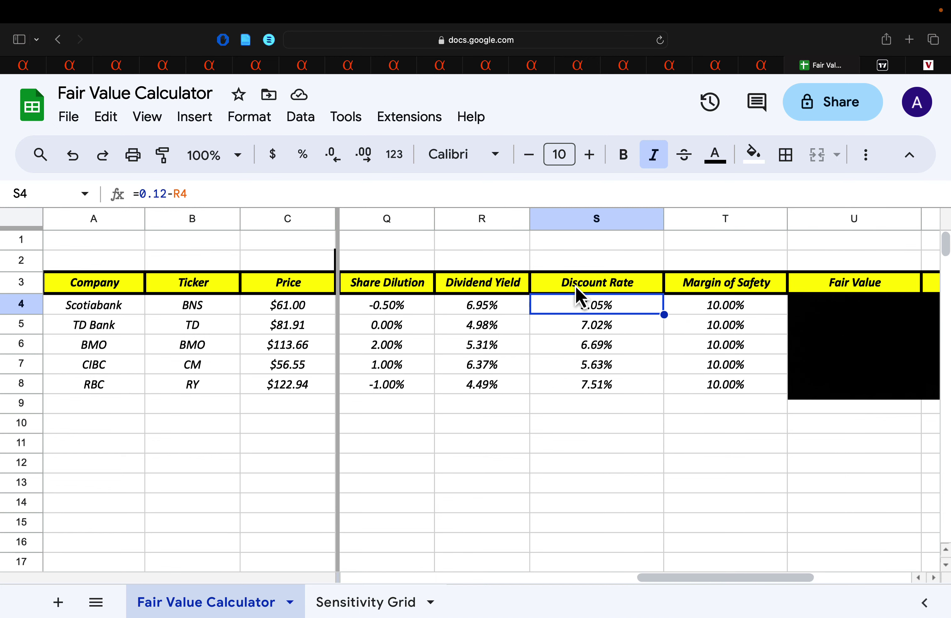
pyautogui.click(370, 193)
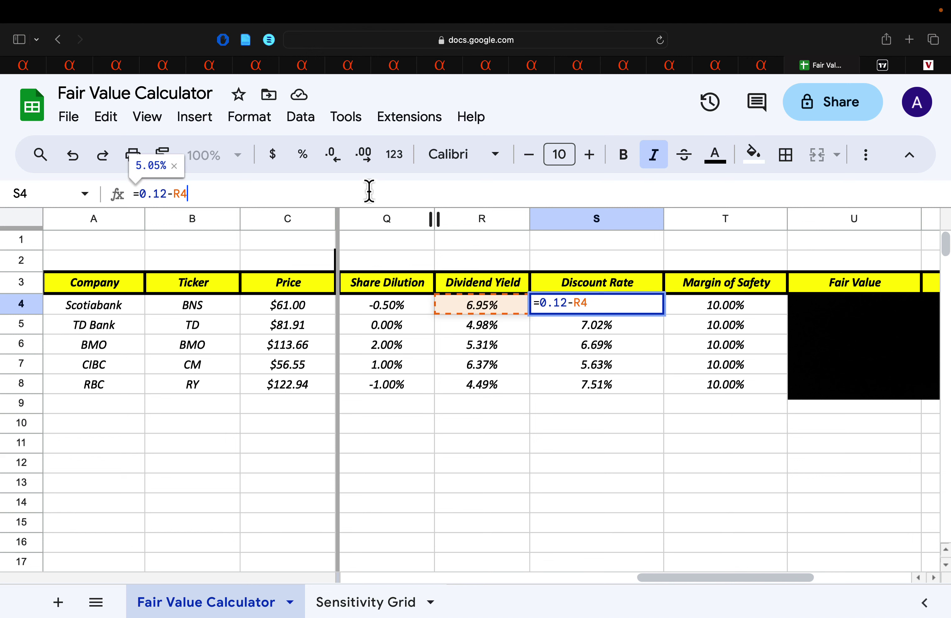
pyautogui.click(588, 363)
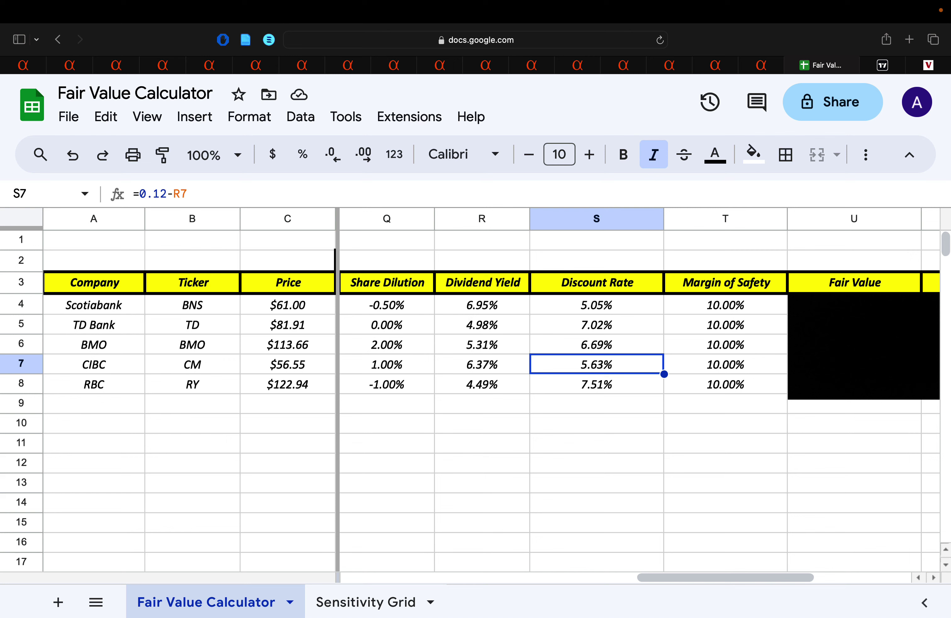
pyautogui.click(595, 309)
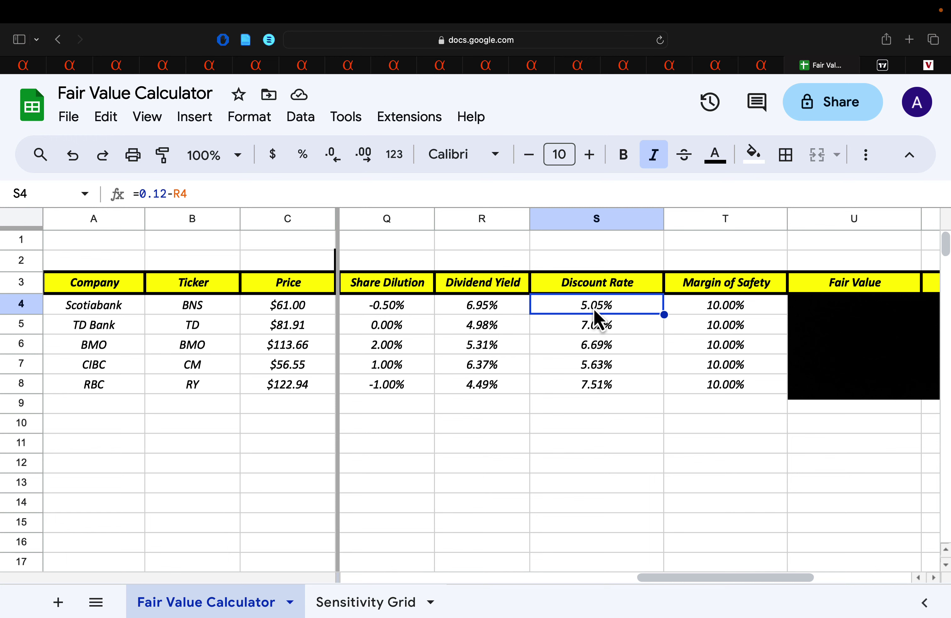
# Check Scotiabank's margin of safety and shrink the black cover from its upper edge to reveal Scotiabank's fair value and % change
pyautogui.hscroll(3, 702, 526)
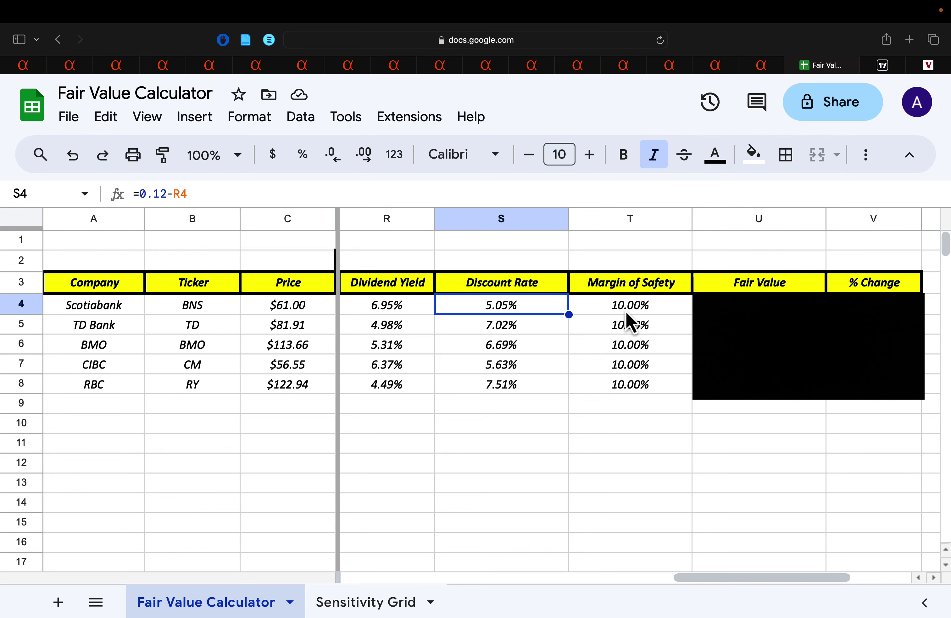
pyautogui.click(658, 309)
pyautogui.click(741, 308)
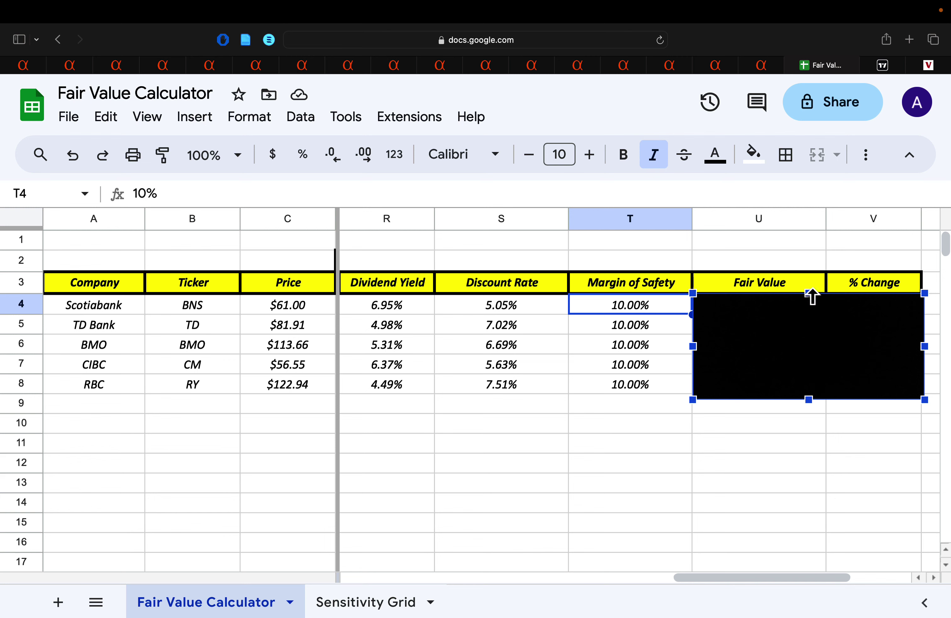
pyautogui.moveTo(809, 293); pyautogui.dragTo(813, 314)
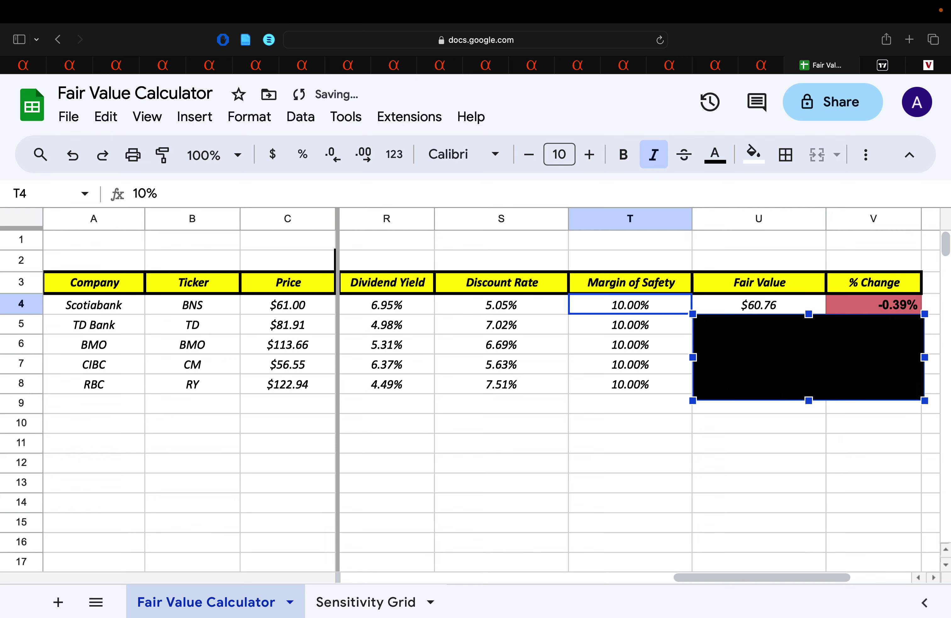
pyautogui.click(780, 422)
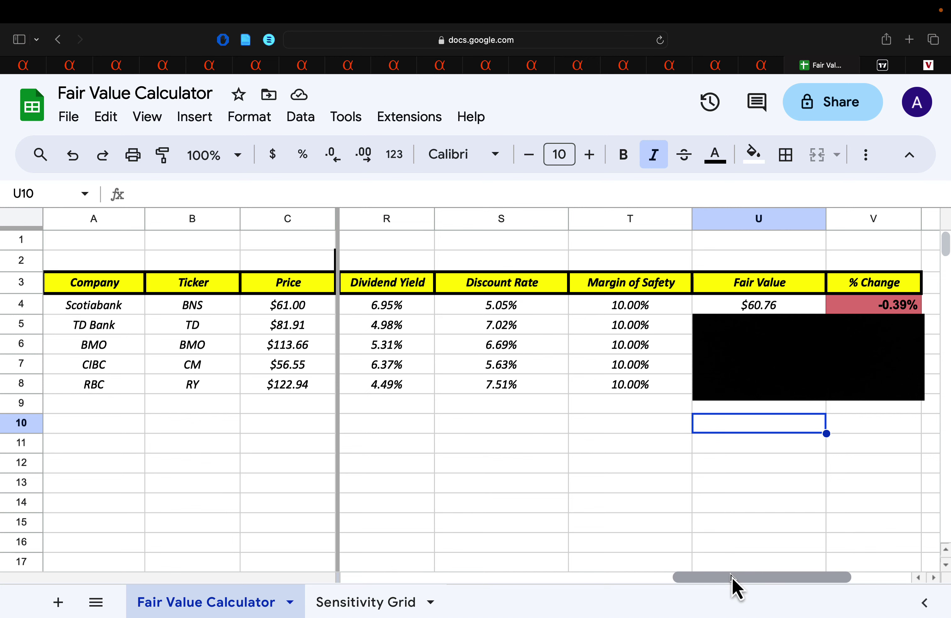
# Recheck Scotiabank's EPS, growth and P/E assumptions and its discount rate formula
pyautogui.moveTo(732, 577); pyautogui.dragTo(552, 585)
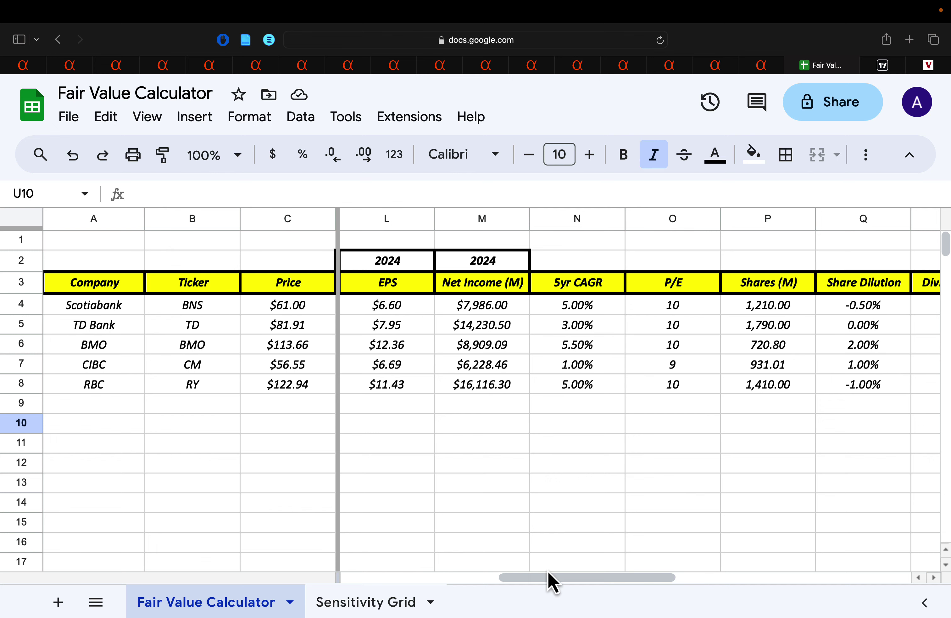
pyautogui.moveTo(601, 579); pyautogui.dragTo(776, 578)
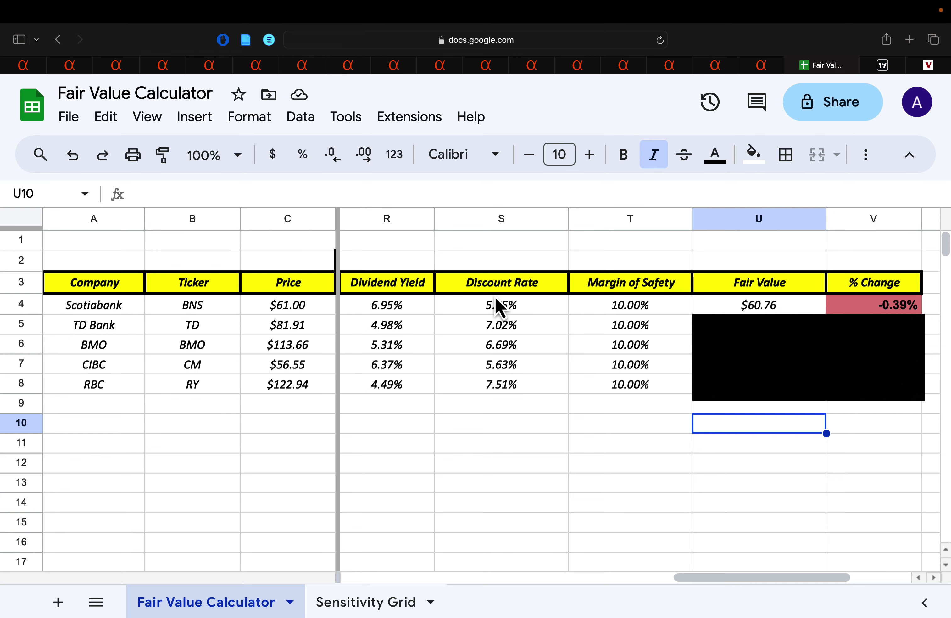
pyautogui.click(522, 304)
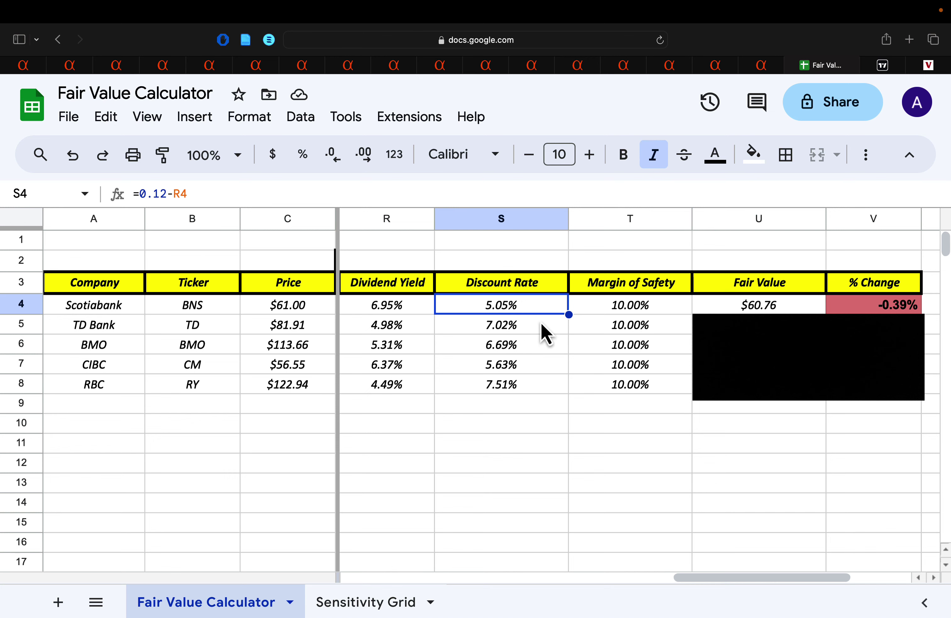
# Review TD Bank's 2024 EPS, 5-year CAGR, P/E, share dilution, dividend yield and discount rate
pyautogui.hscroll(-6, 546, 333)
pyautogui.click(386, 324)
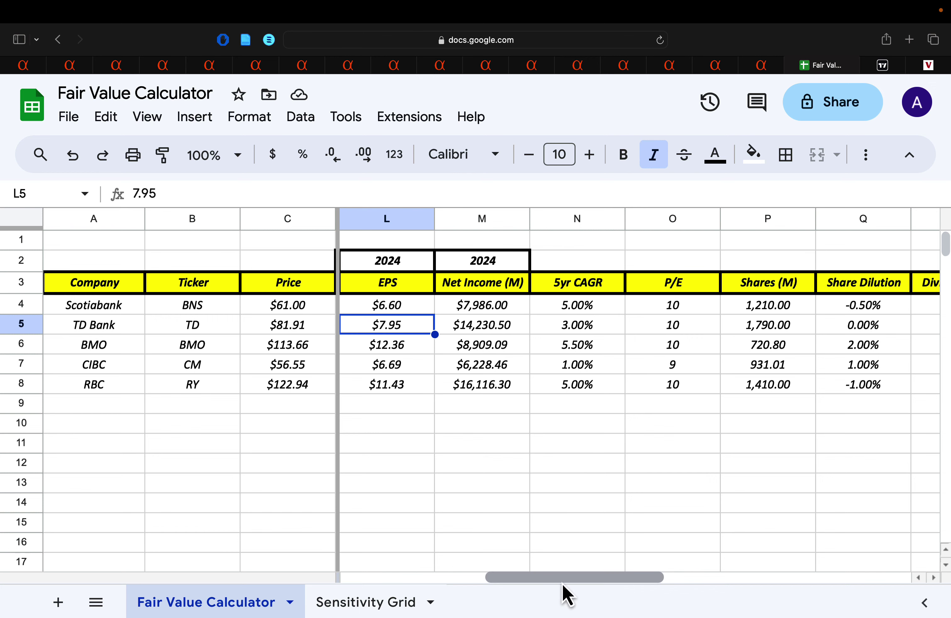
pyautogui.moveTo(560, 580); pyautogui.dragTo(592, 579)
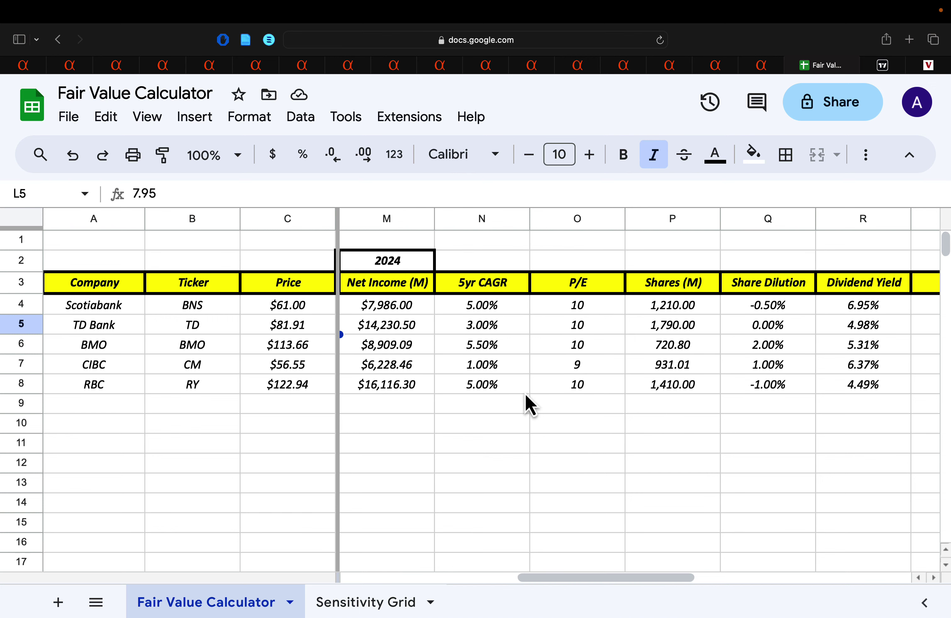
pyautogui.click(495, 331)
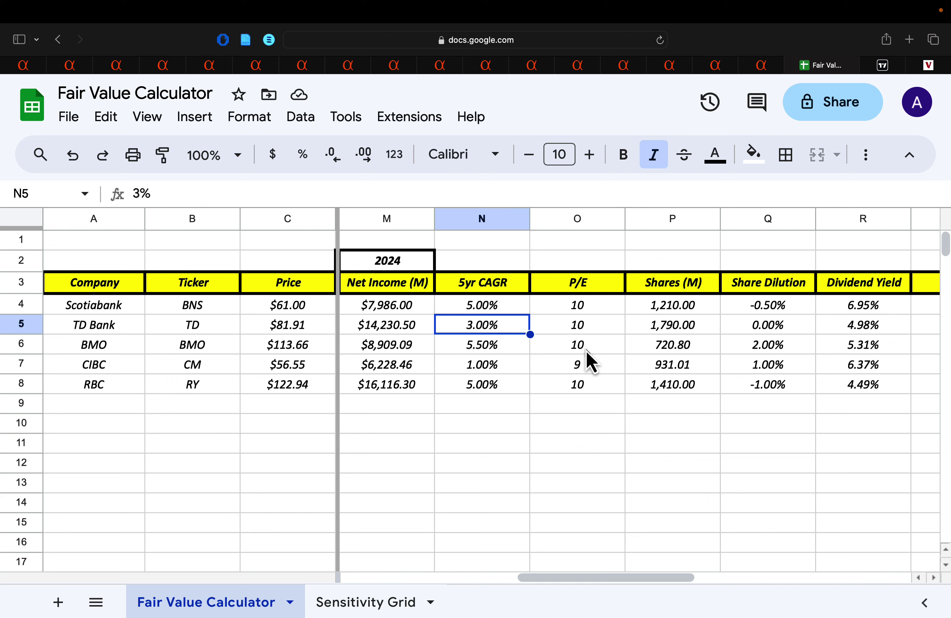
pyautogui.moveTo(645, 581); pyautogui.dragTo(704, 577)
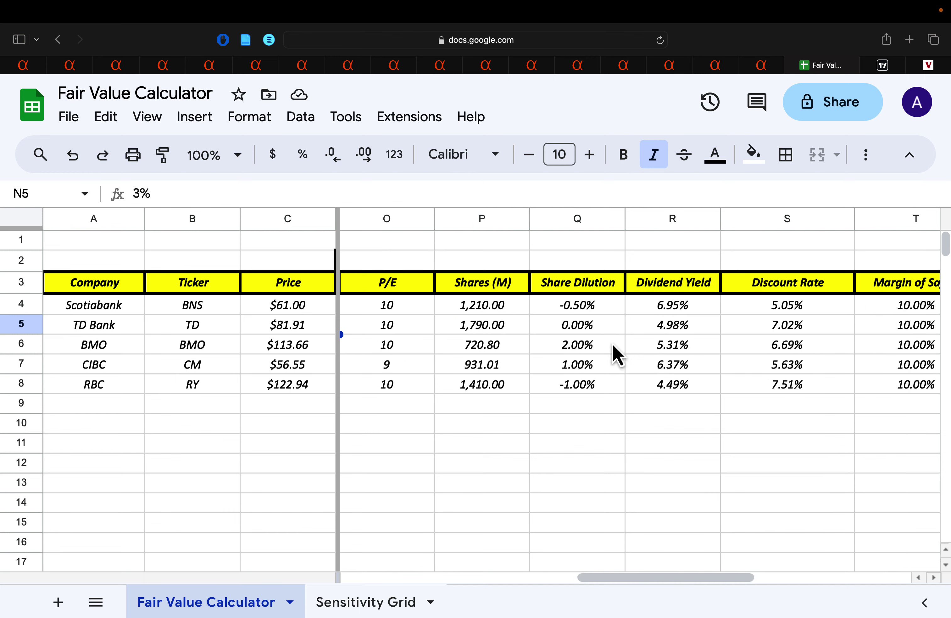
pyautogui.moveTo(648, 577); pyautogui.dragTo(721, 577)
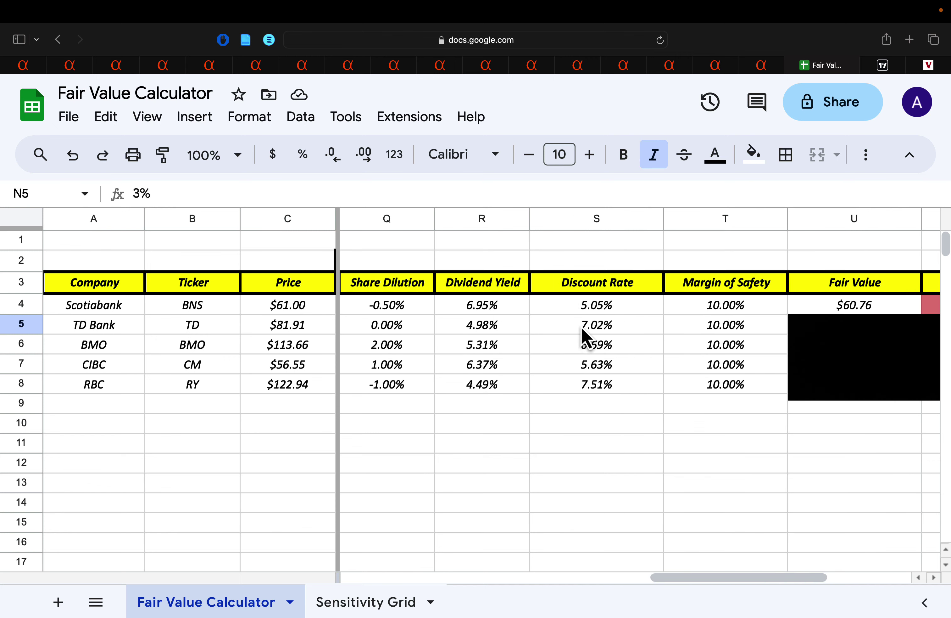
# Shrink the black cover from its upper edge to reveal TD Bank's fair value and % change
pyautogui.moveTo(717, 578); pyautogui.dragTo(748, 576)
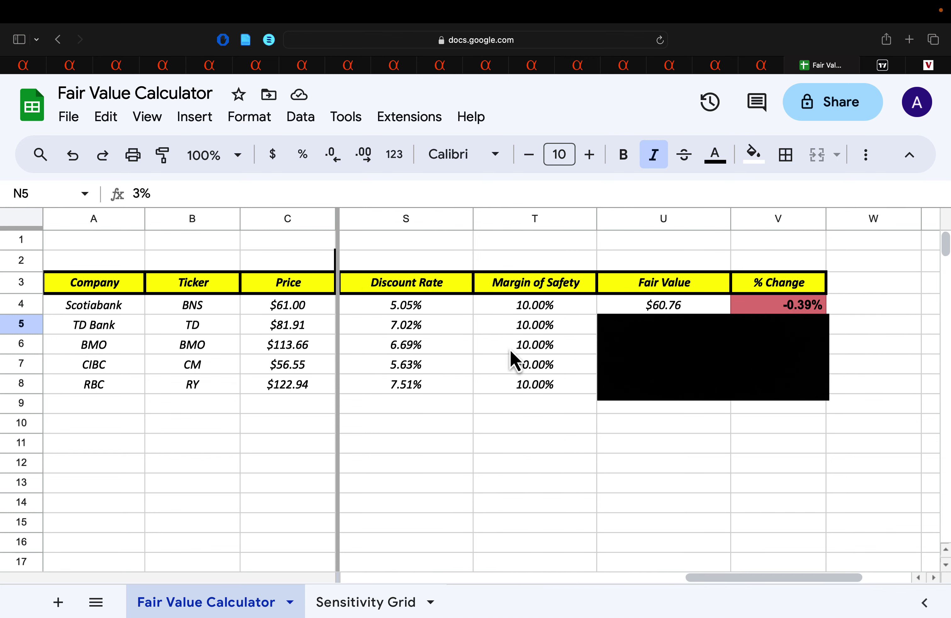
pyautogui.click(675, 337)
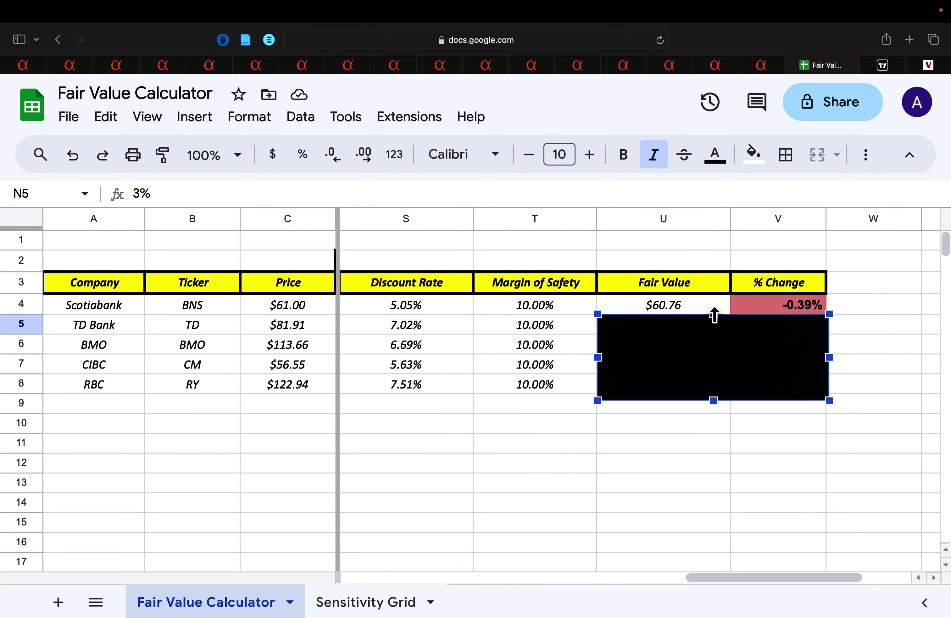
pyautogui.moveTo(713, 314); pyautogui.dragTo(716, 336)
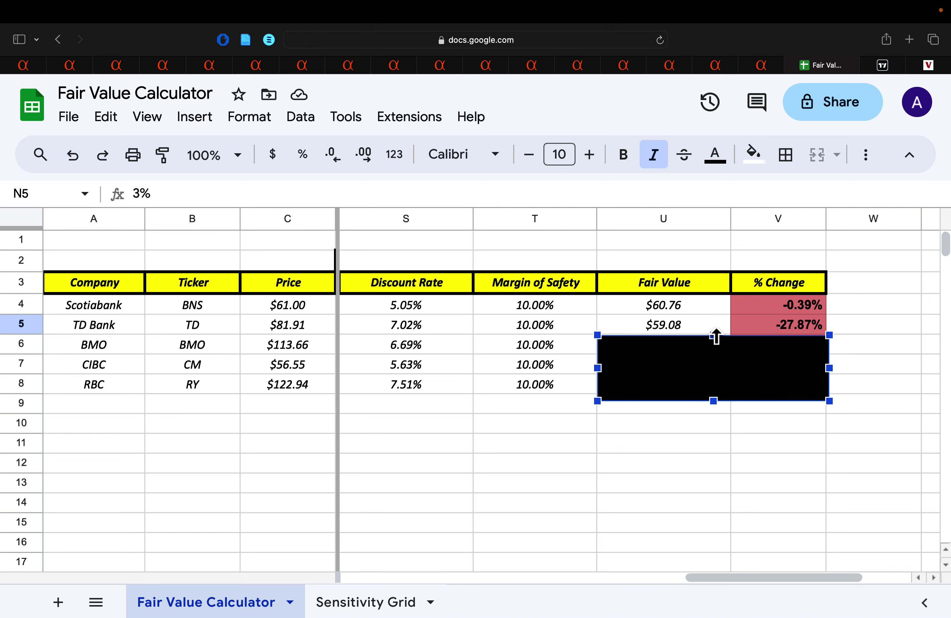
pyautogui.click(642, 427)
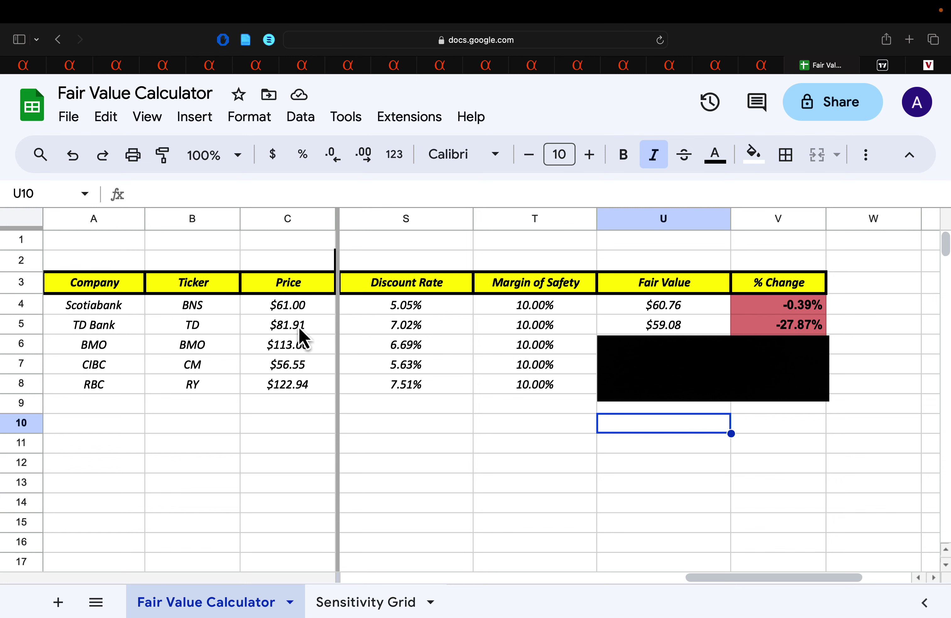
# Review BMO's 2024 EPS, net income, 5-year CAGR and P/E assumptions
pyautogui.moveTo(730, 580); pyautogui.dragTo(560, 589)
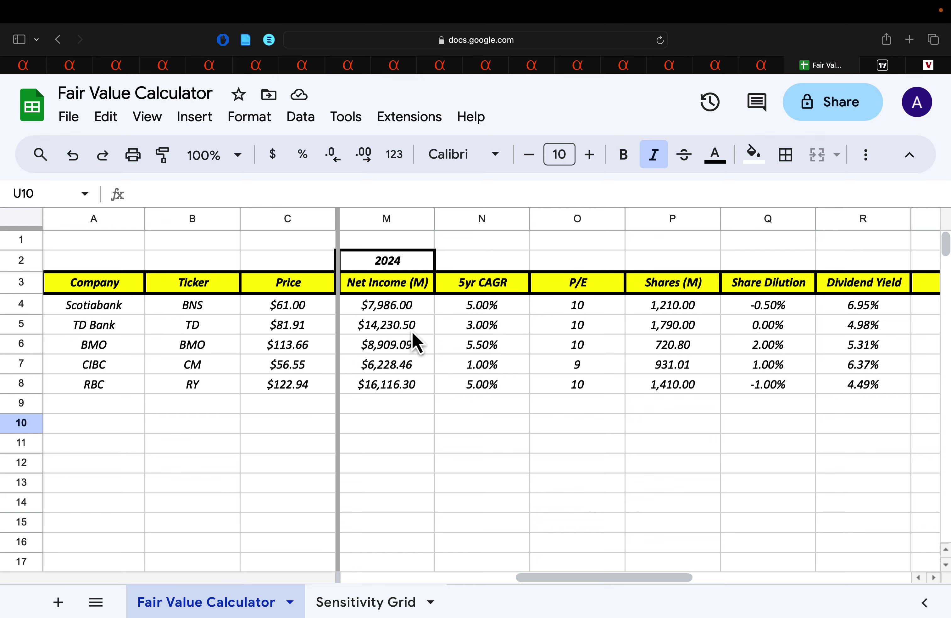
pyautogui.moveTo(584, 577); pyautogui.dragTo(567, 578)
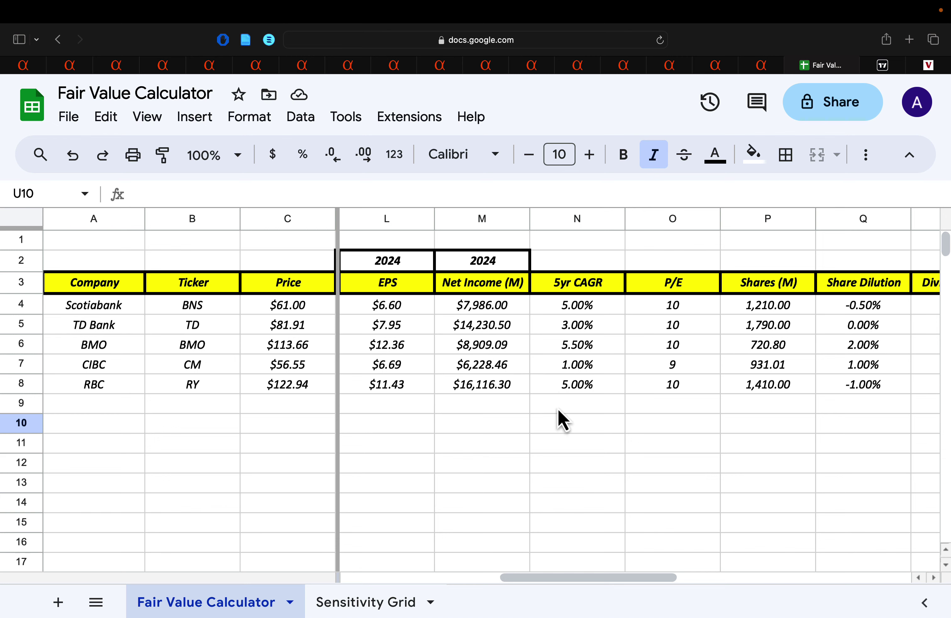
pyautogui.moveTo(591, 579); pyautogui.dragTo(608, 578)
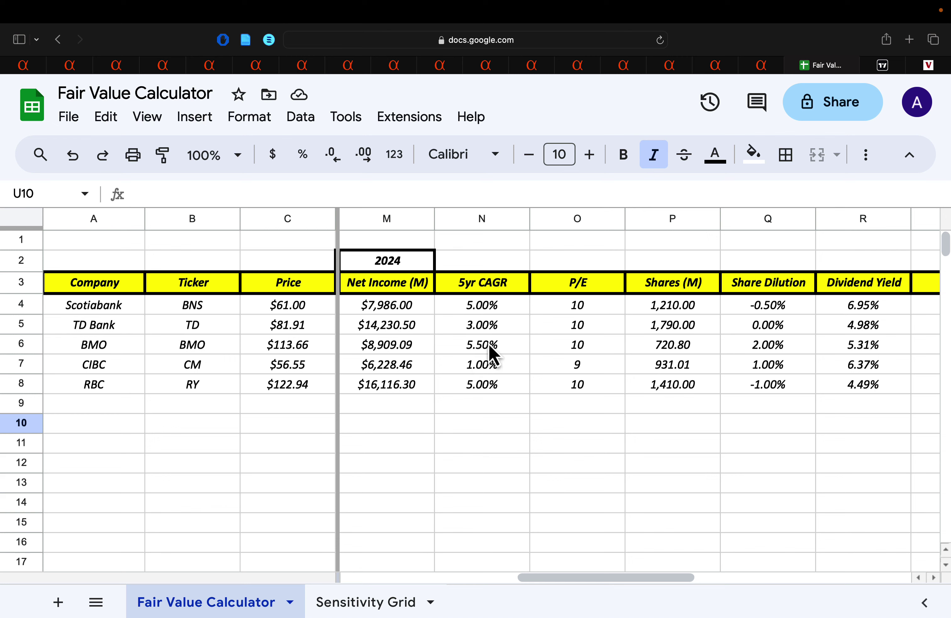
pyautogui.click(461, 345)
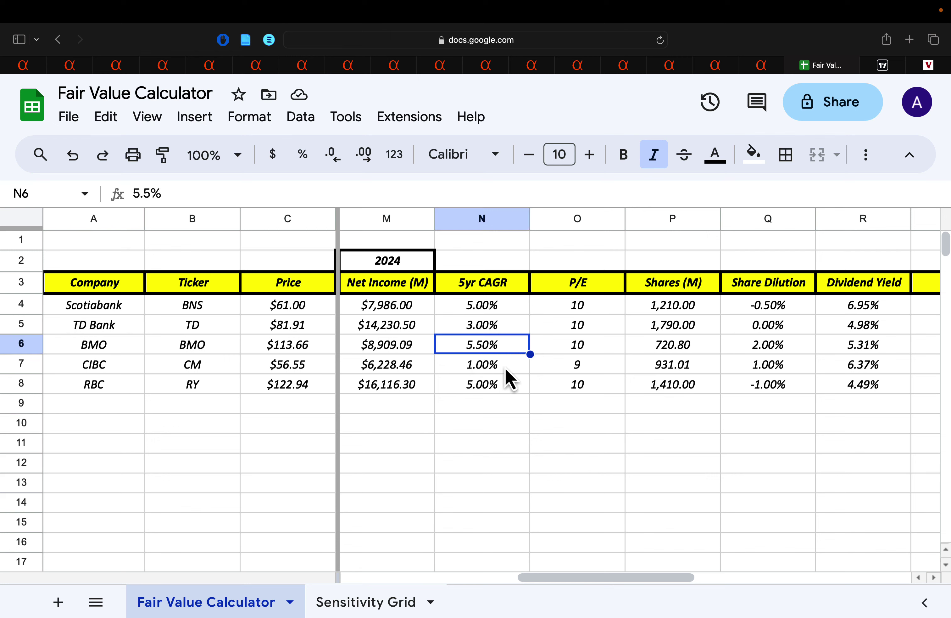
# Check BMO's share dilution, dividend yield and discount rate, and shrink the black cover to reveal BMO's fair value and % change
pyautogui.moveTo(594, 577); pyautogui.dragTo(703, 585)
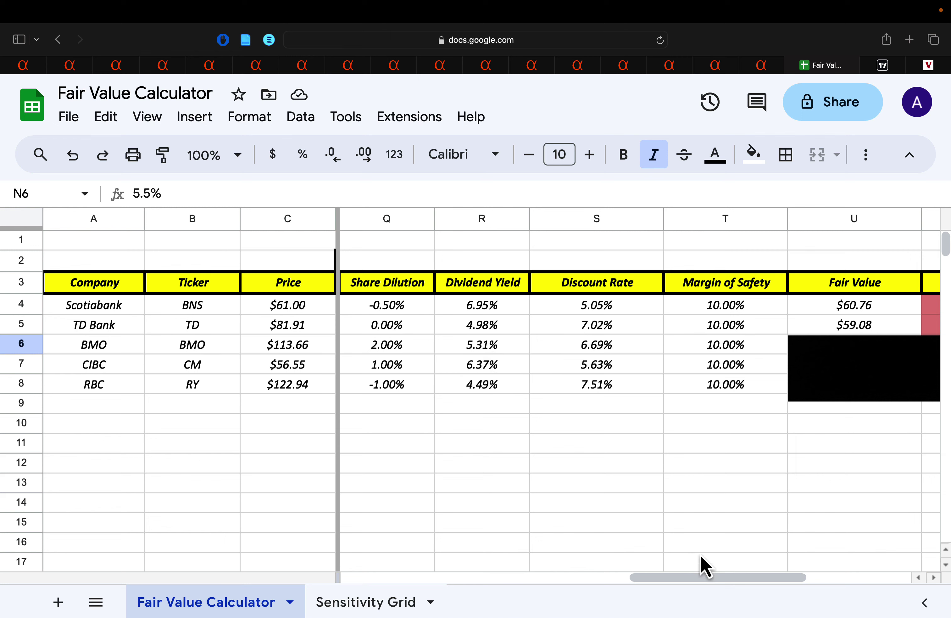
pyautogui.moveTo(713, 577); pyautogui.dragTo(804, 579)
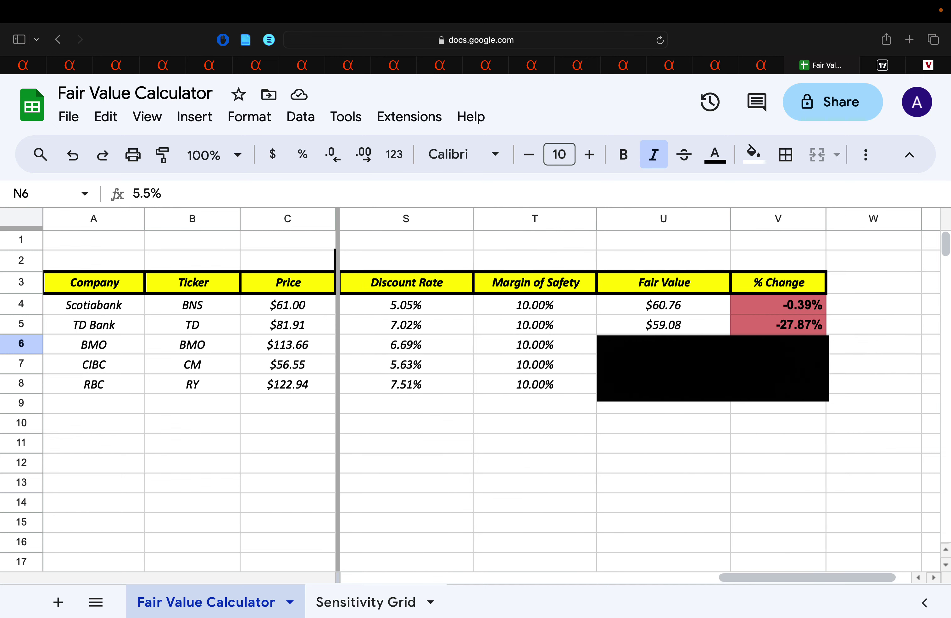
pyautogui.click(711, 348)
pyautogui.moveTo(716, 336); pyautogui.dragTo(718, 354)
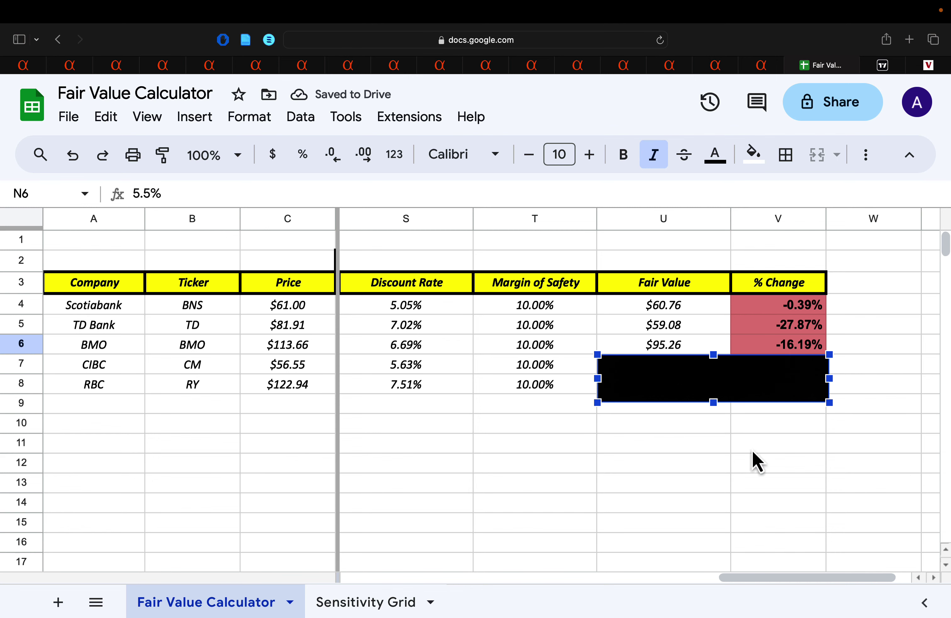
# Review CIBC's 2024 EPS, 5-year CAGR, P/E, share dilution, dividend yield and discount rate
pyautogui.moveTo(808, 580); pyautogui.dragTo(604, 581)
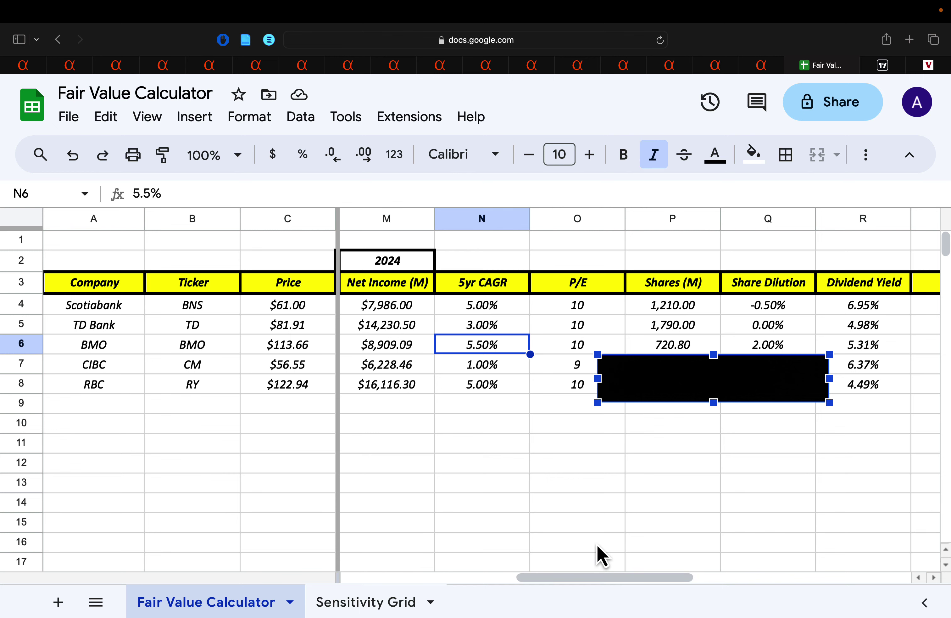
pyautogui.press('BackSpace')
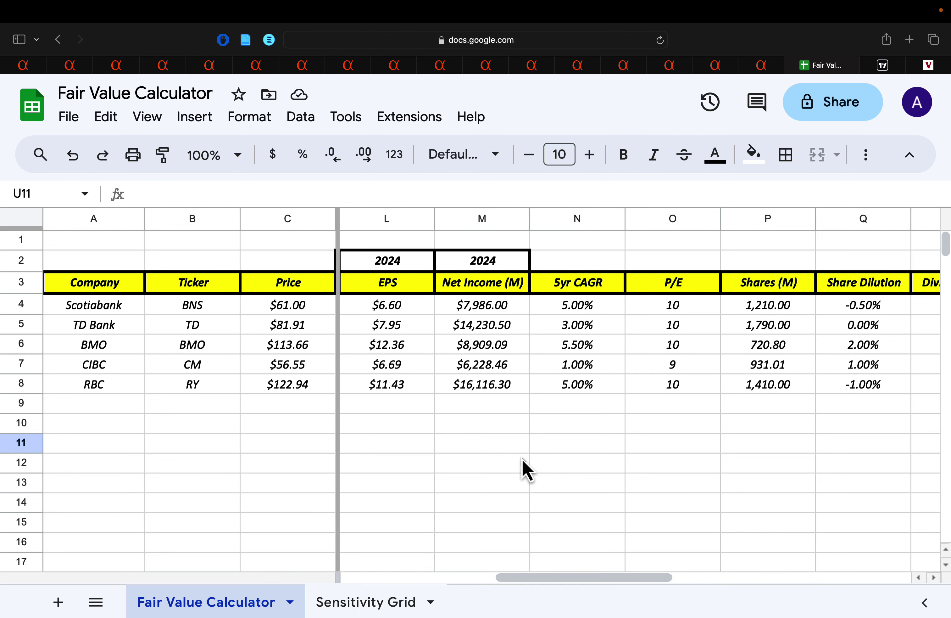
pyautogui.click(408, 365)
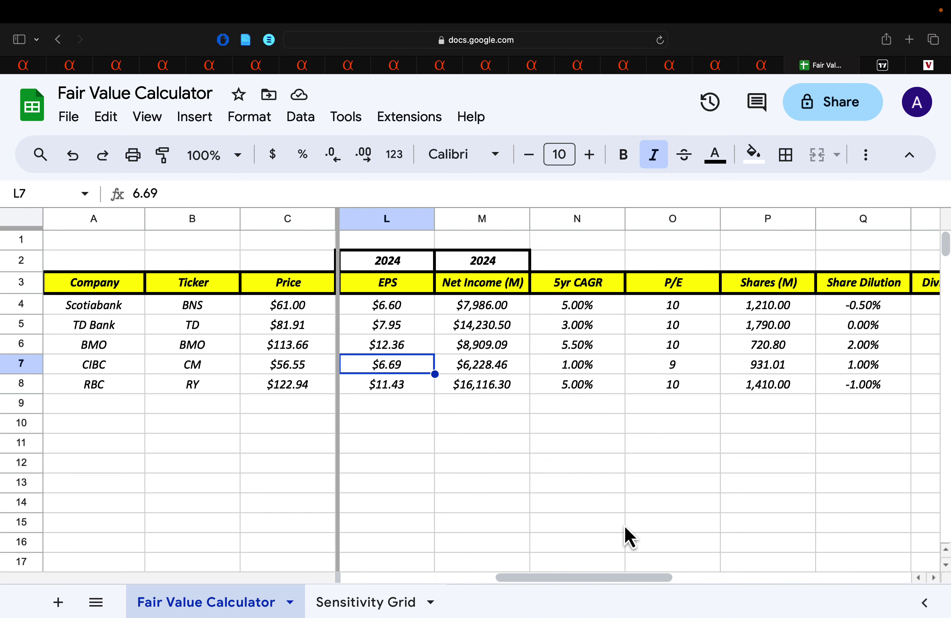
pyautogui.moveTo(609, 578); pyautogui.dragTo(658, 580)
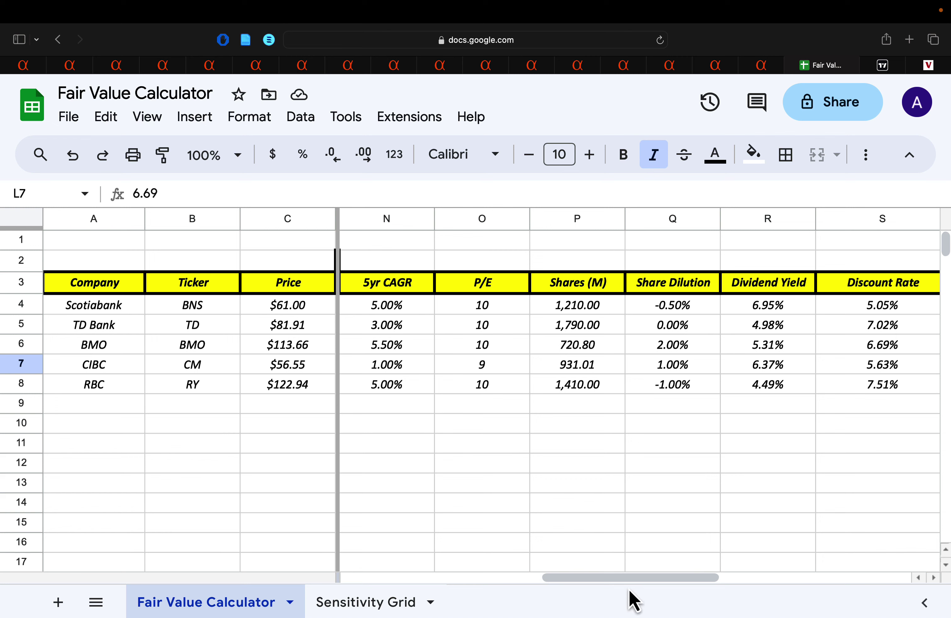
pyautogui.moveTo(623, 577); pyautogui.dragTo(679, 581)
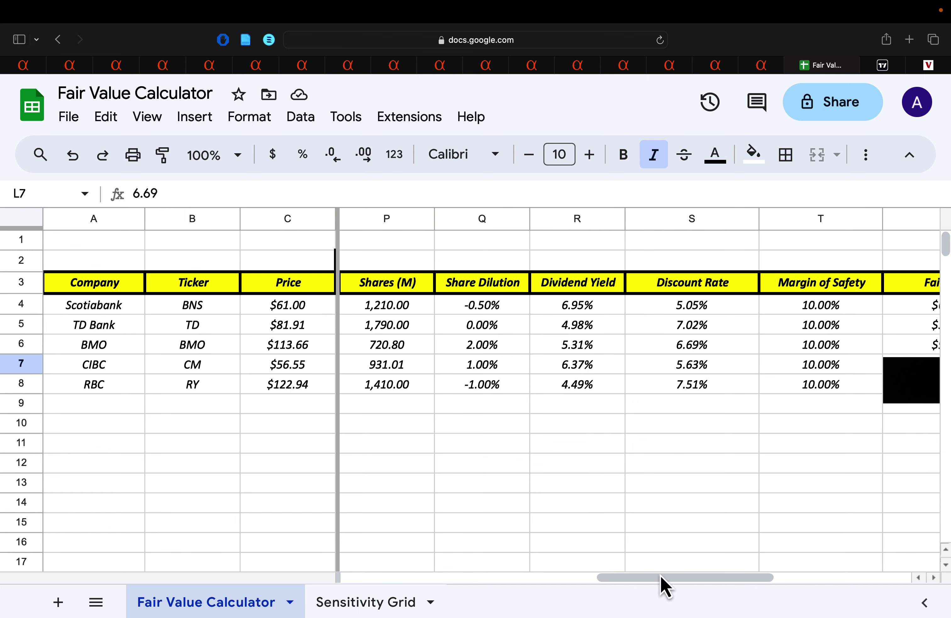
pyautogui.moveTo(660, 578); pyautogui.dragTo(731, 576)
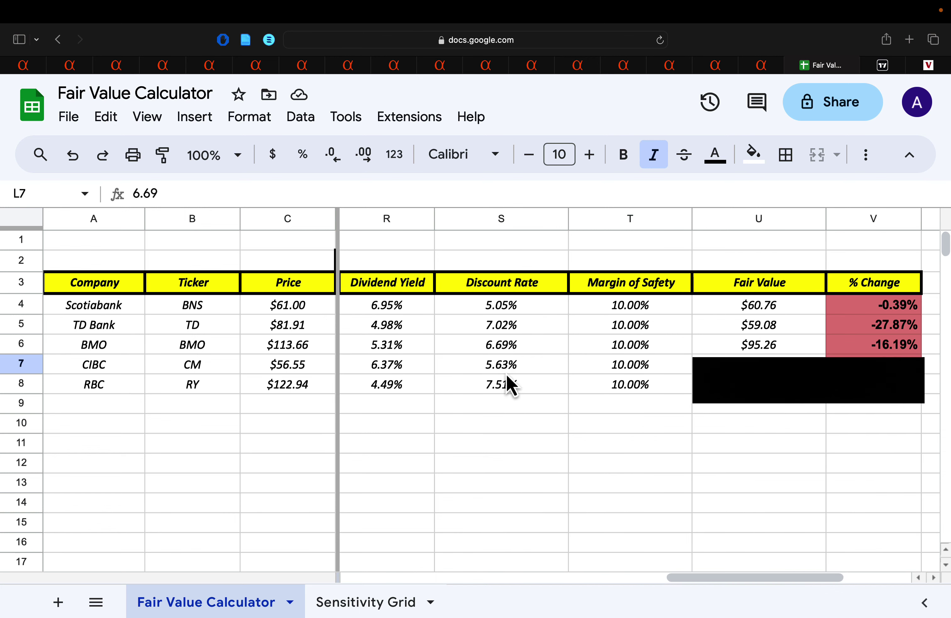
# Shrink the black cover from its upper edge to reveal CIBC's fair value and % change
pyautogui.moveTo(708, 577); pyautogui.dragTo(731, 578)
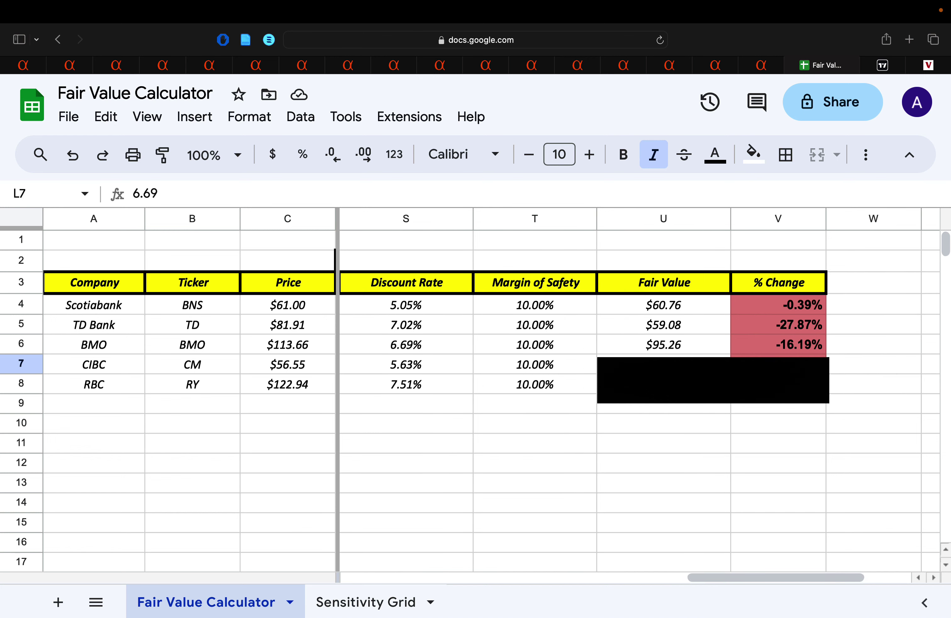
pyautogui.click(698, 363)
pyautogui.moveTo(715, 358); pyautogui.dragTo(716, 373)
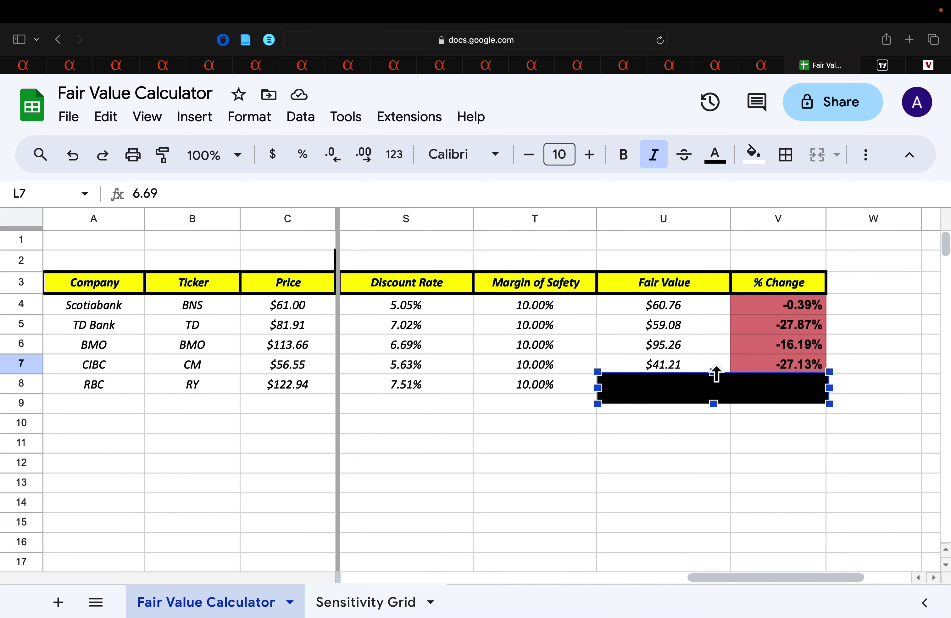
pyautogui.click(674, 441)
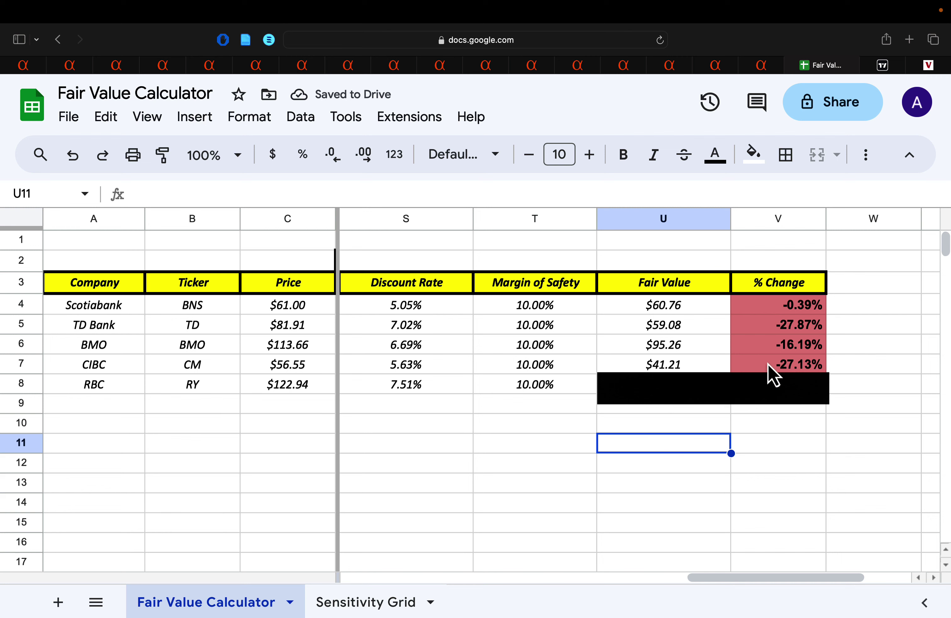
# Review RBC's 2024 EPS, 5-year CAGR, P/E, share dilution and dividend yield
pyautogui.moveTo(766, 586); pyautogui.dragTo(588, 588)
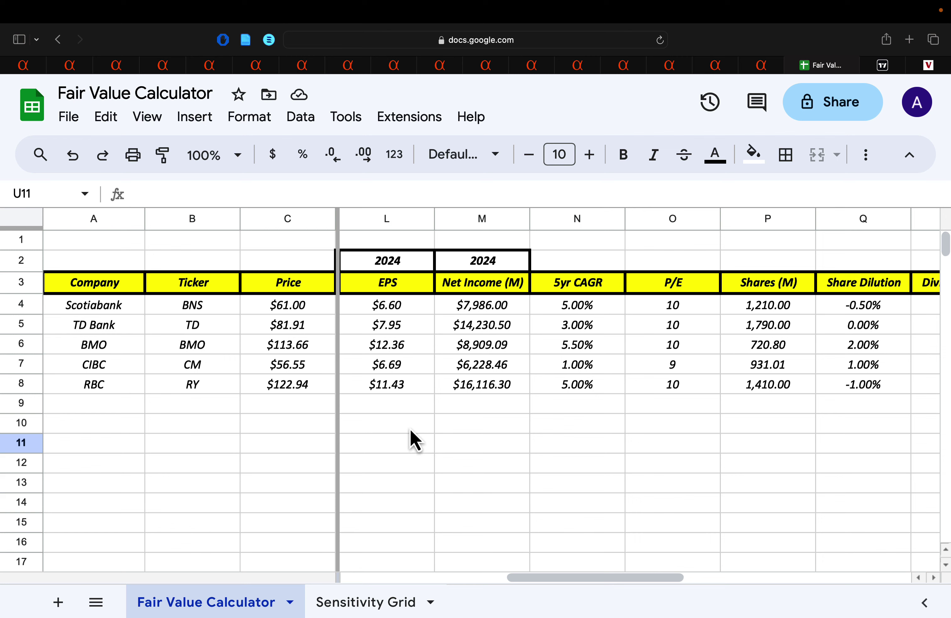
pyautogui.click(401, 389)
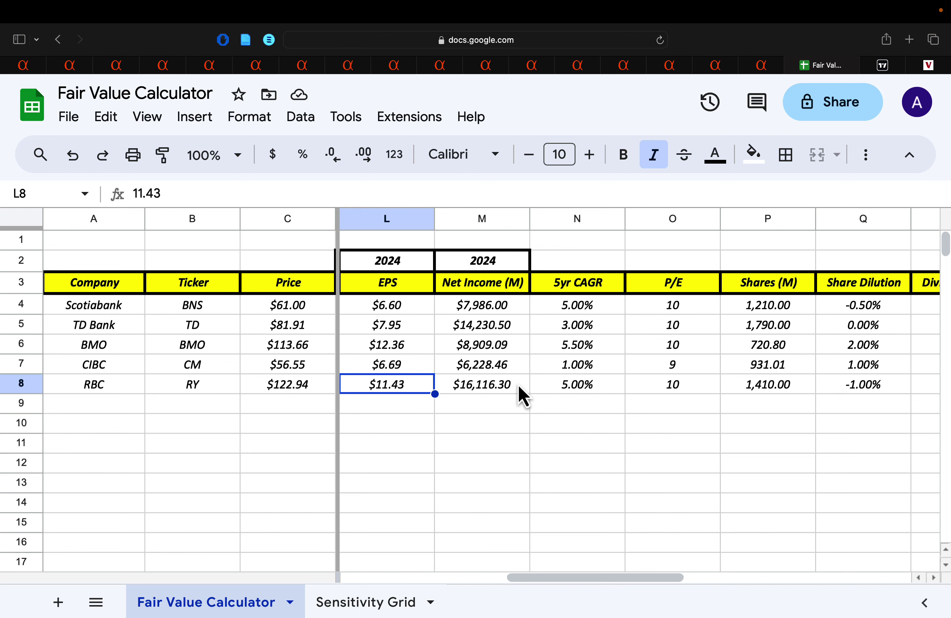
pyautogui.moveTo(573, 577); pyautogui.dragTo(600, 579)
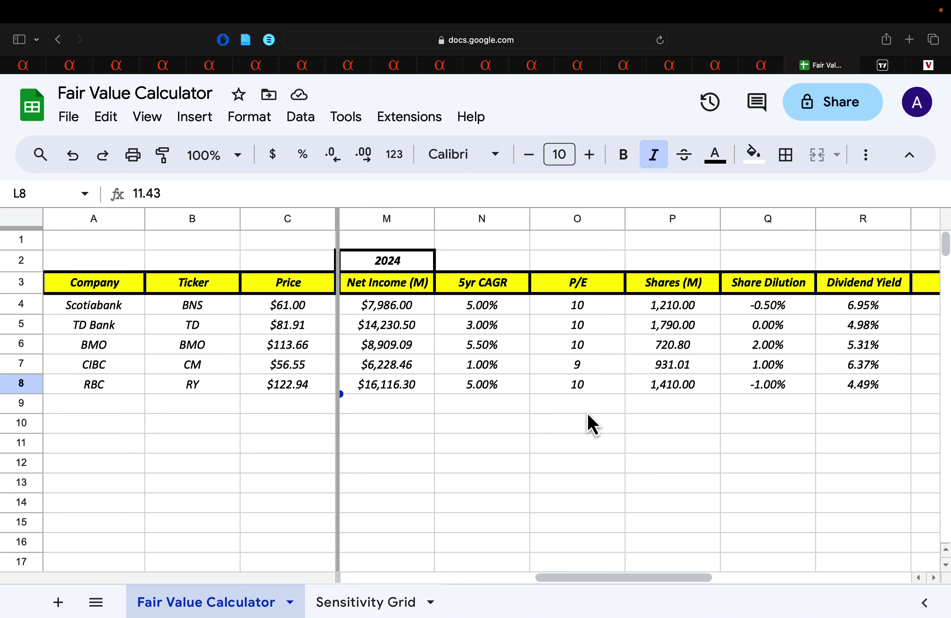
pyautogui.moveTo(622, 583); pyautogui.dragTo(686, 582)
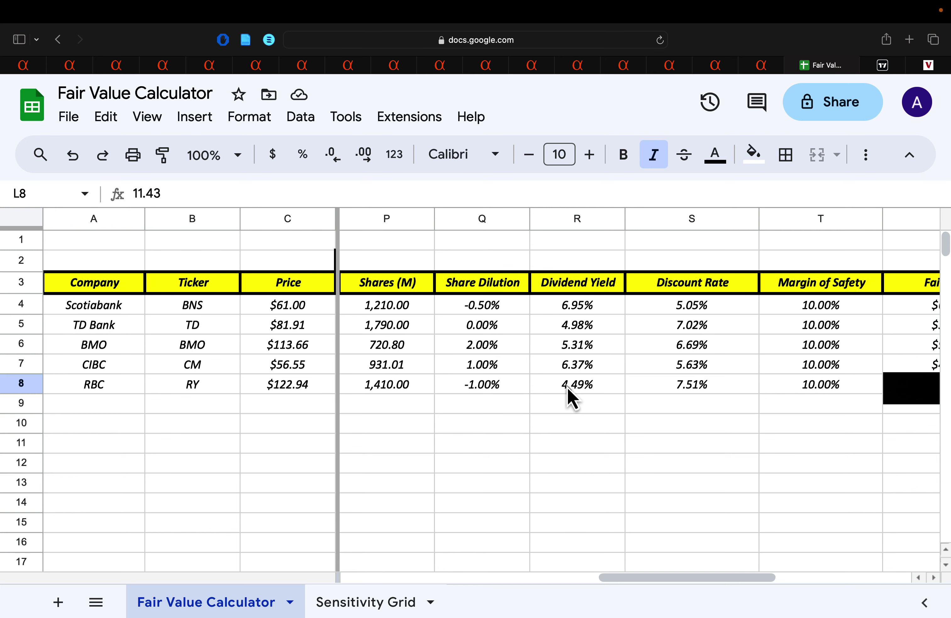
# Shrink the black cover and move it below the table to row 11 to reveal RBC's fair value and % change
pyautogui.moveTo(681, 577); pyautogui.dragTo(770, 573)
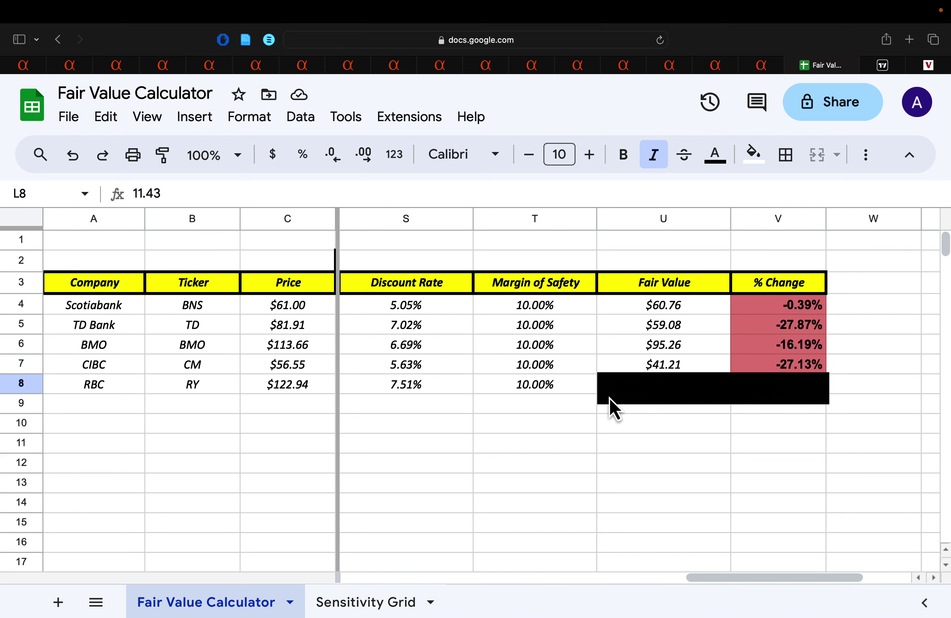
pyautogui.click(713, 397)
pyautogui.moveTo(715, 374); pyautogui.dragTo(716, 387)
pyautogui.click(738, 416)
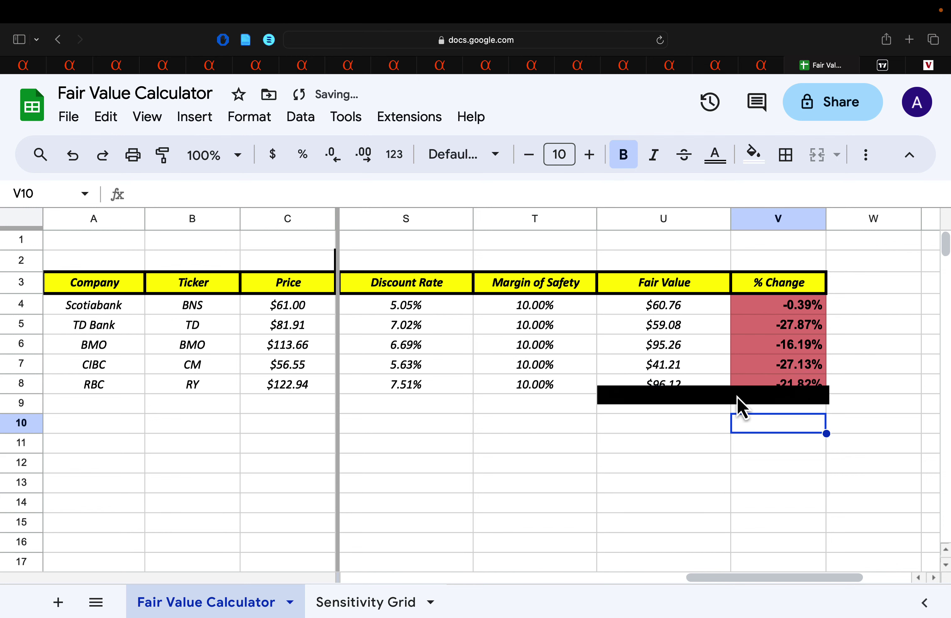
pyautogui.click(643, 466)
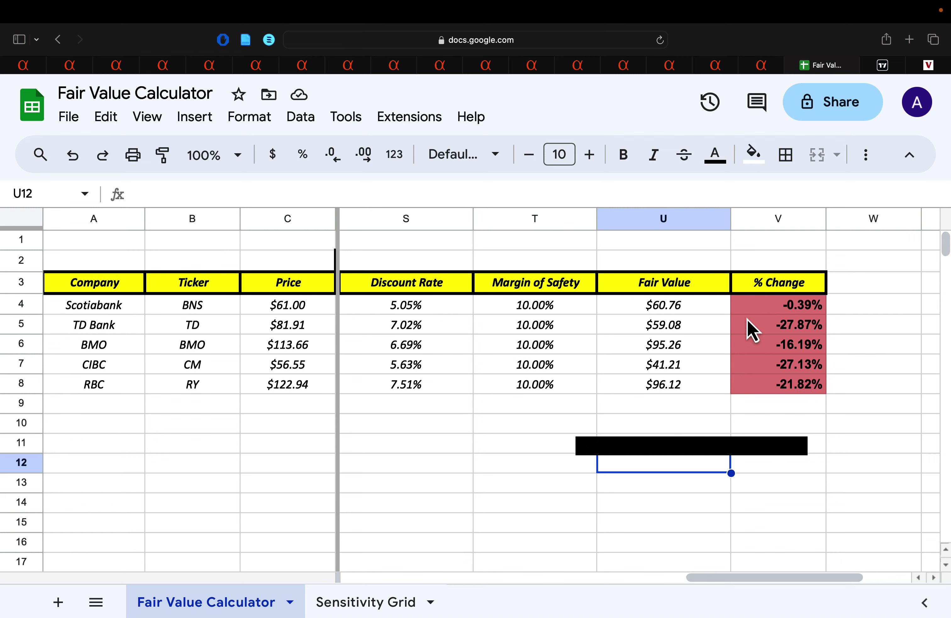
# Inspect TD Bank's % change and discount rate formulas, and change Scotiabank's discount rate formula in S4 to =0.1-R4
pyautogui.click(792, 332)
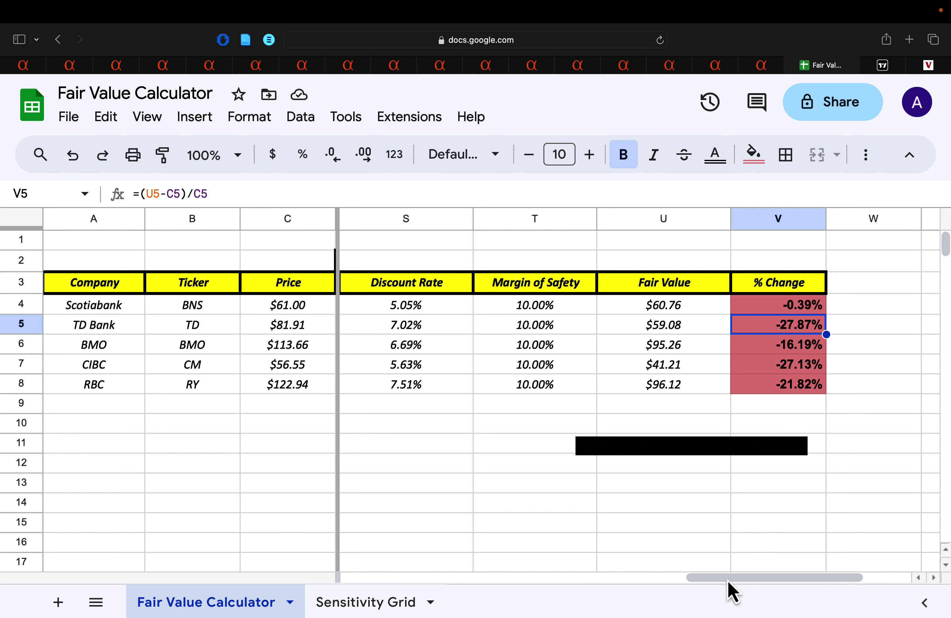
pyautogui.moveTo(728, 578); pyautogui.dragTo(701, 579)
pyautogui.click(527, 327)
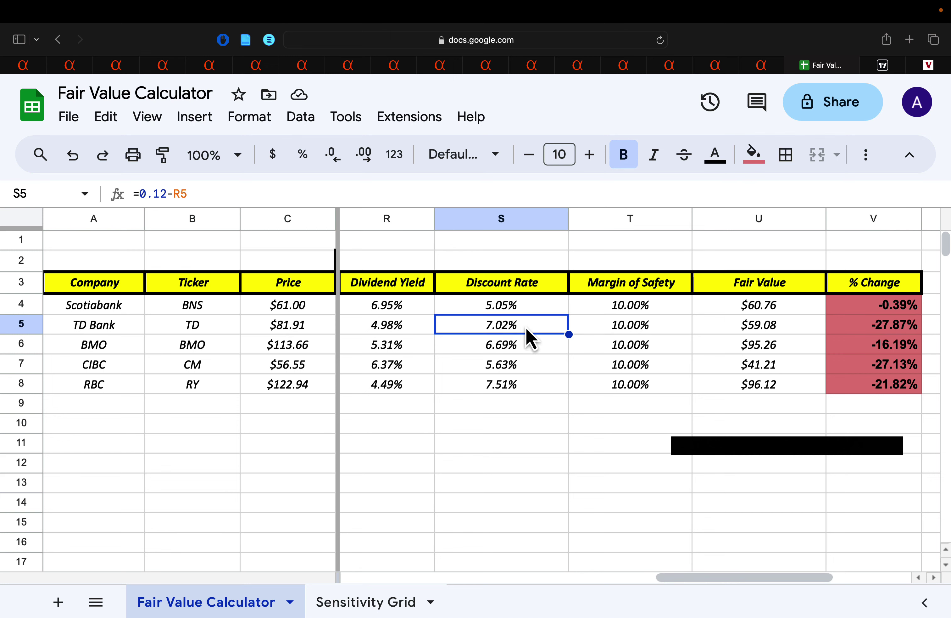
pyautogui.click(520, 310)
pyautogui.click(166, 195)
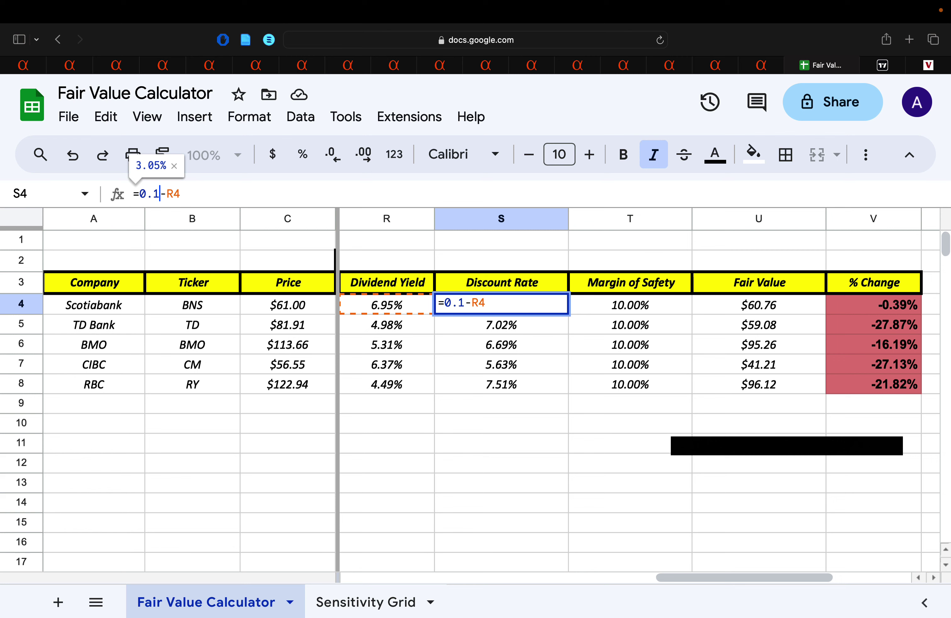
pyautogui.press('Return')
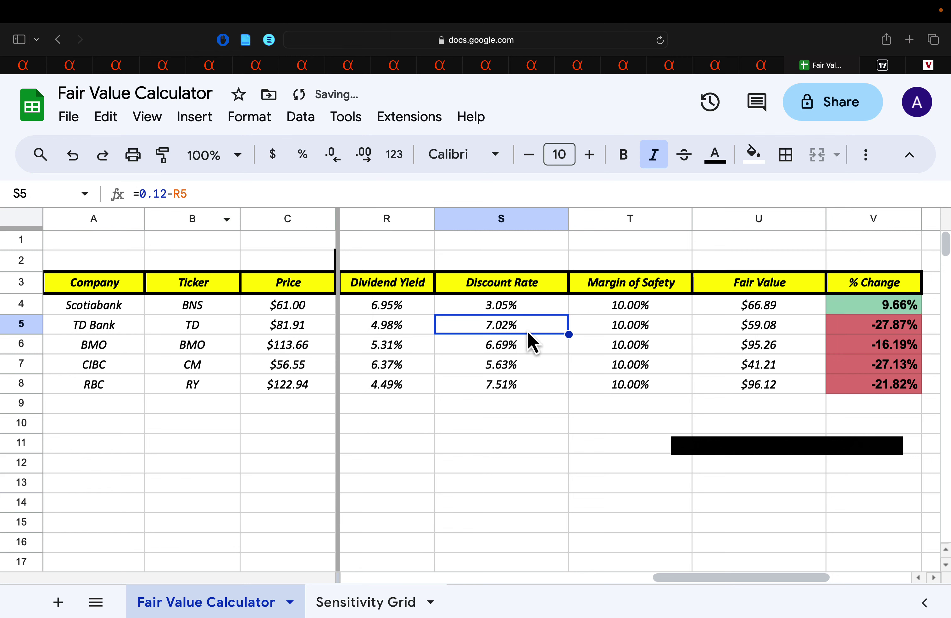
# Fill Scotiabank's discount rate formula down through S8 for the other four banks
pyautogui.click(548, 309)
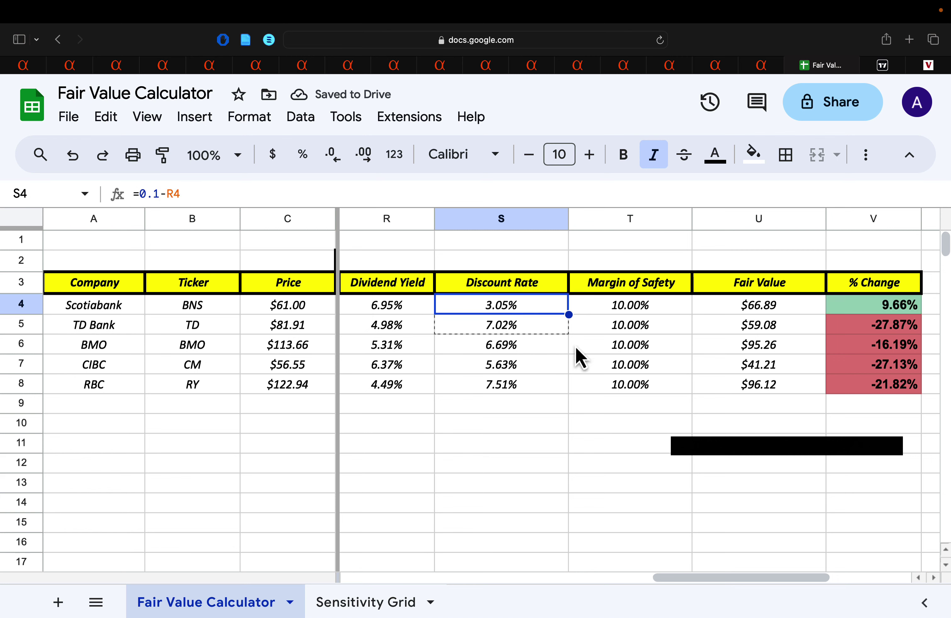
pyautogui.moveTo(576, 383); pyautogui.dragTo(578, 391)
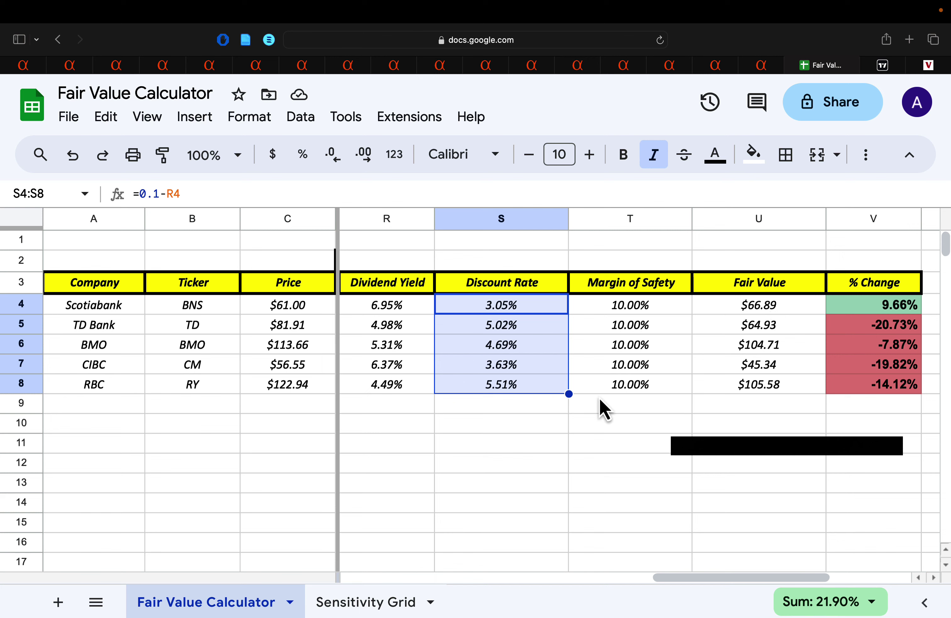
pyautogui.click(592, 446)
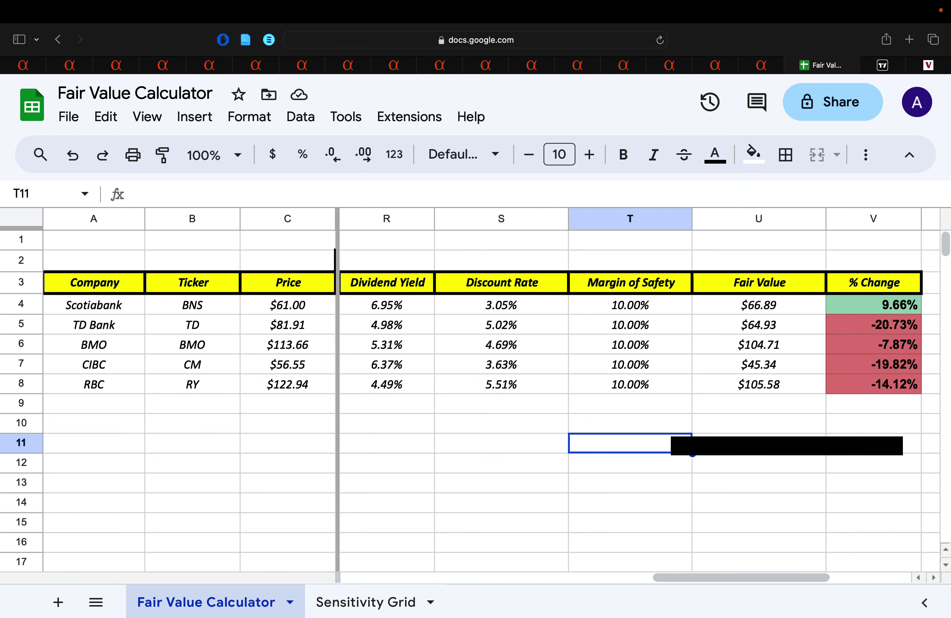
# Review the banks' 5-year CAGR, P/E and share dilution columns, and compare them with the fair value and % change columns
pyautogui.moveTo(688, 584); pyautogui.dragTo(589, 593)
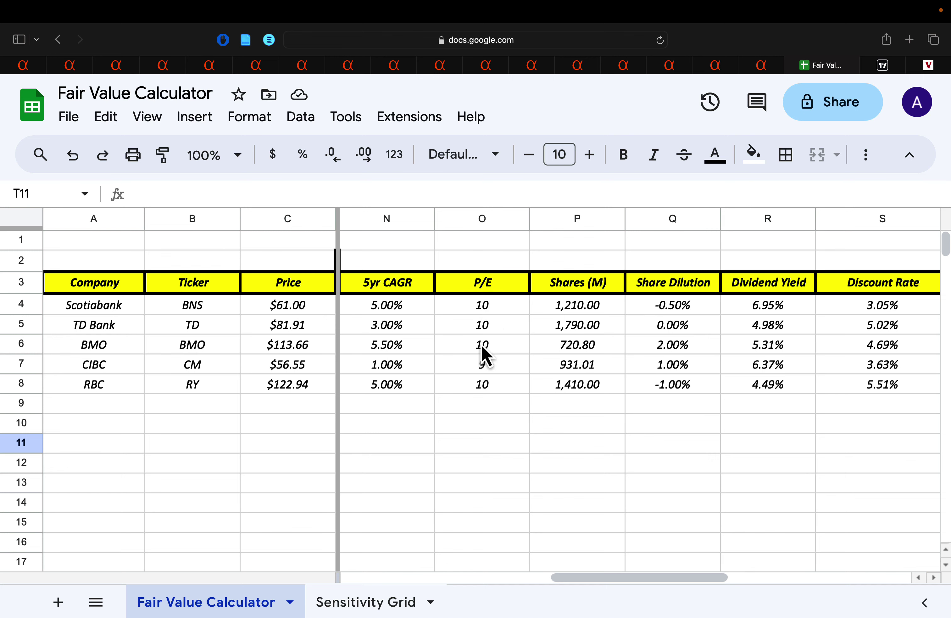
pyautogui.moveTo(622, 590); pyautogui.dragTo(738, 590)
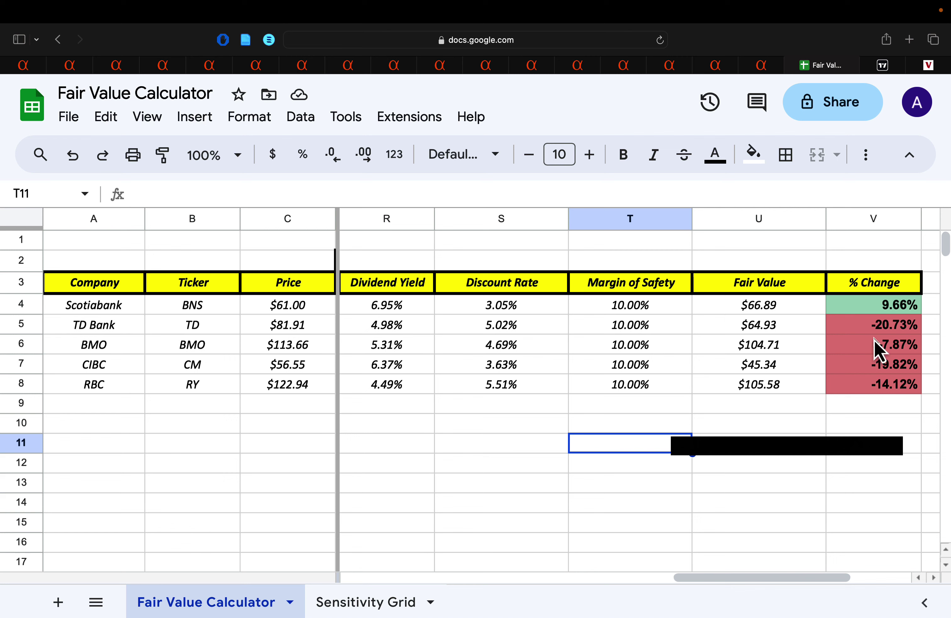
# Recheck the Price / T.Book chart and the Scotiabank, TD Bank and Bank of Montreal news, and return to the fair value table
pyautogui.click(762, 71)
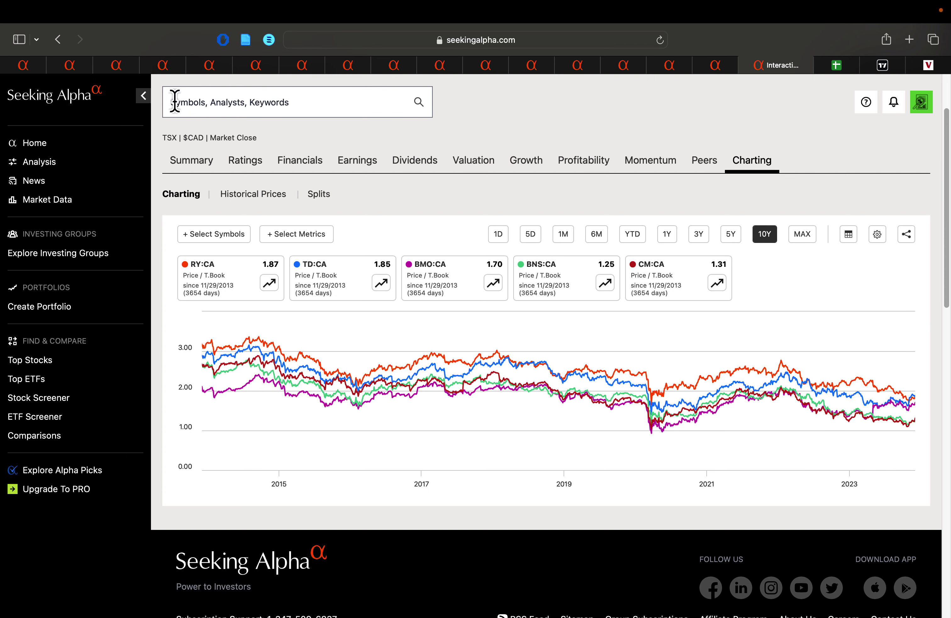
pyautogui.click(120, 66)
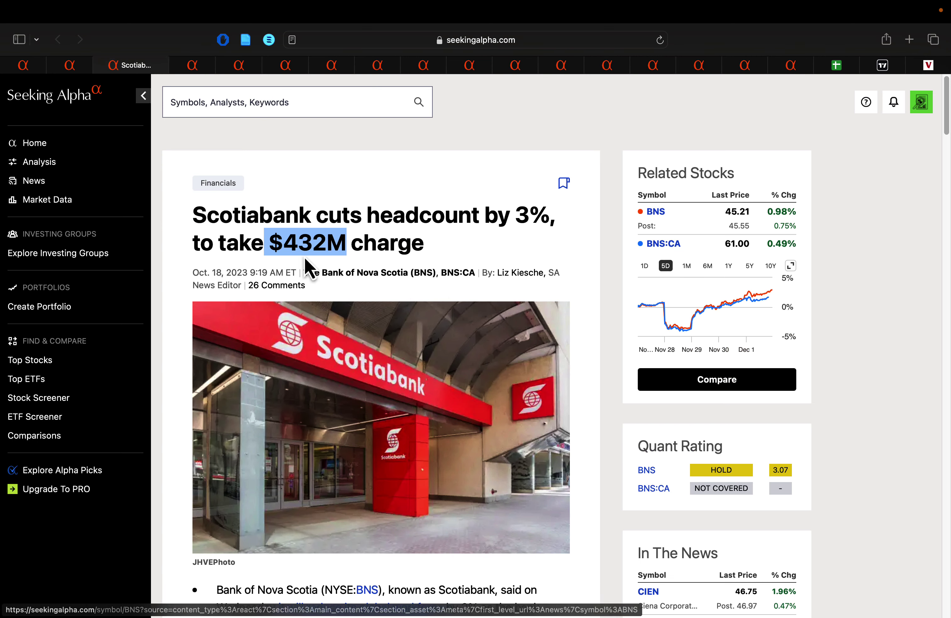
pyautogui.scroll(-1, 453, 377)
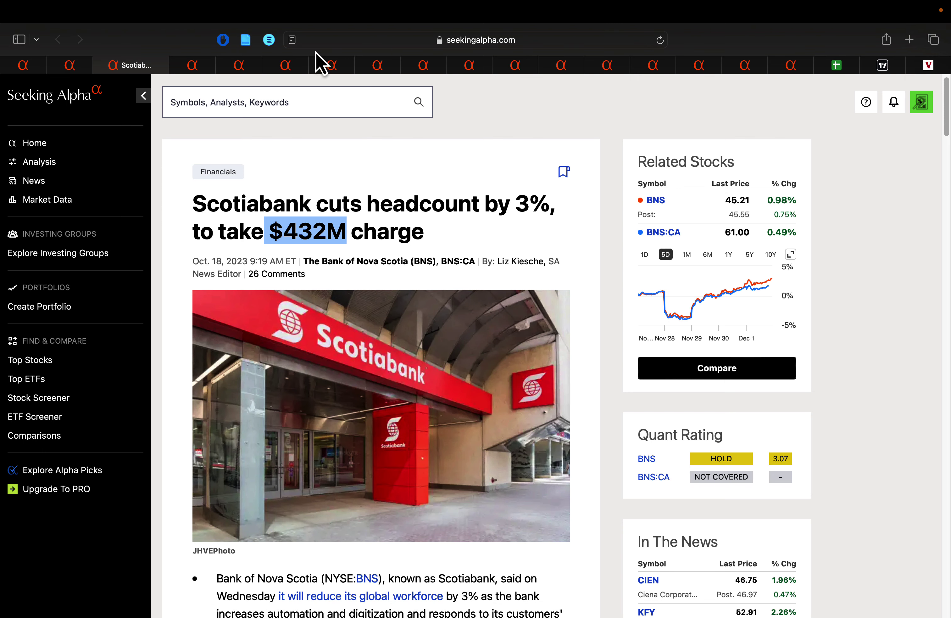
pyautogui.click(281, 69)
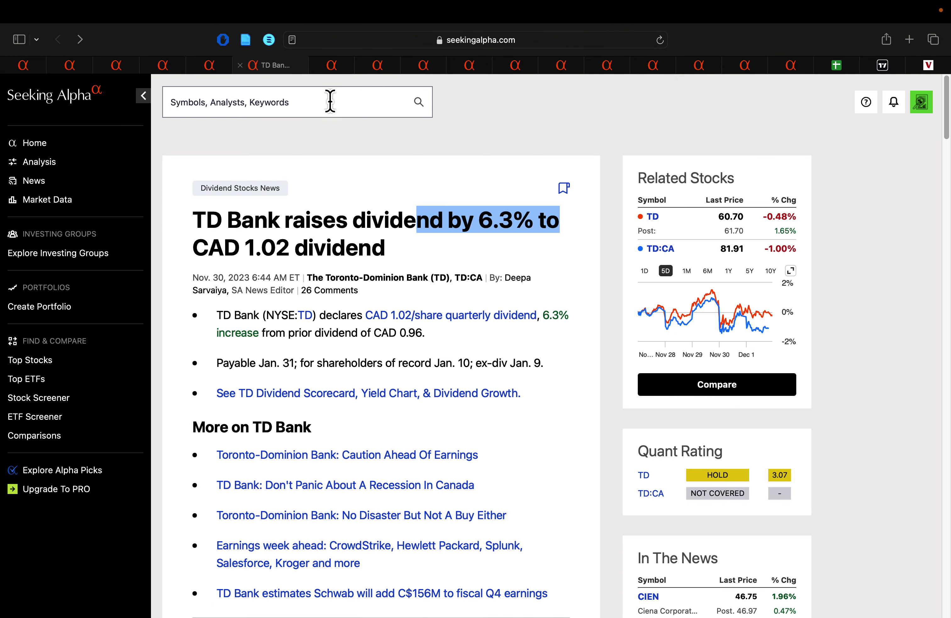
pyautogui.click(222, 69)
pyautogui.click(373, 68)
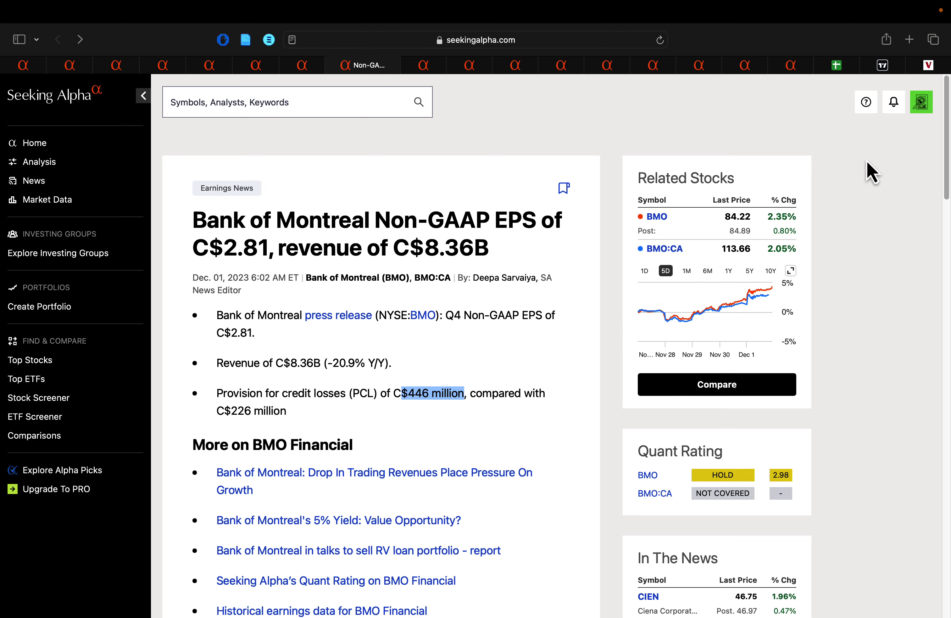
pyautogui.click(841, 66)
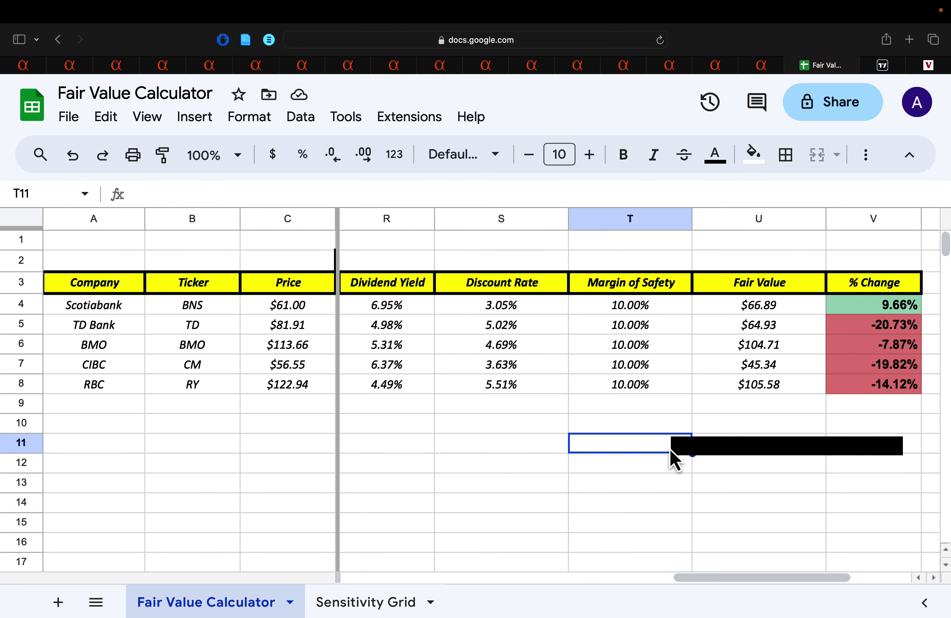
pyautogui.moveTo(764, 578); pyautogui.dragTo(774, 577)
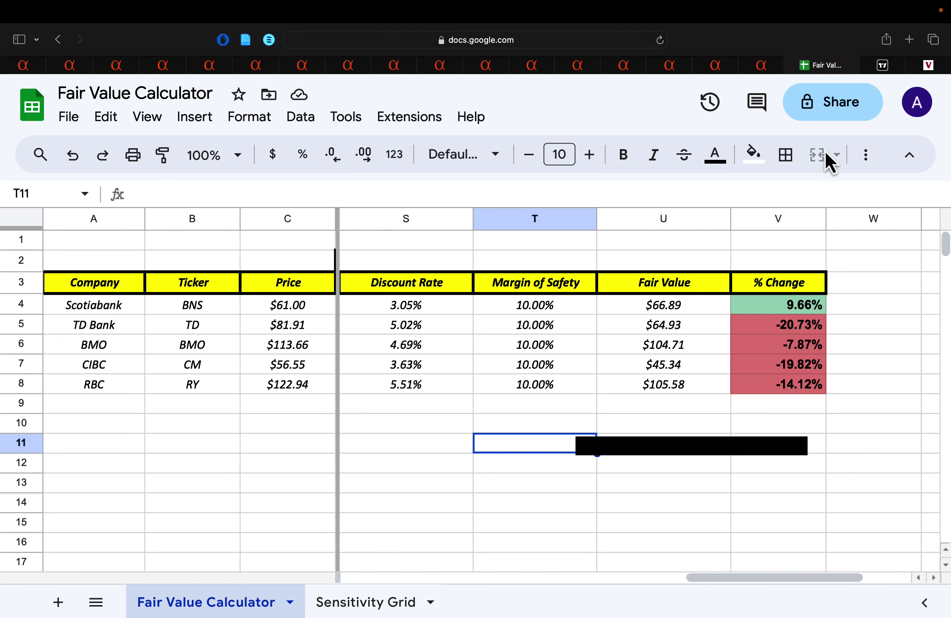
# On the TradingView BNS weekly chart, draw a blue descending trend line from about 96.71 in January 2022 to 57.92 in January 2024
pyautogui.click(885, 69)
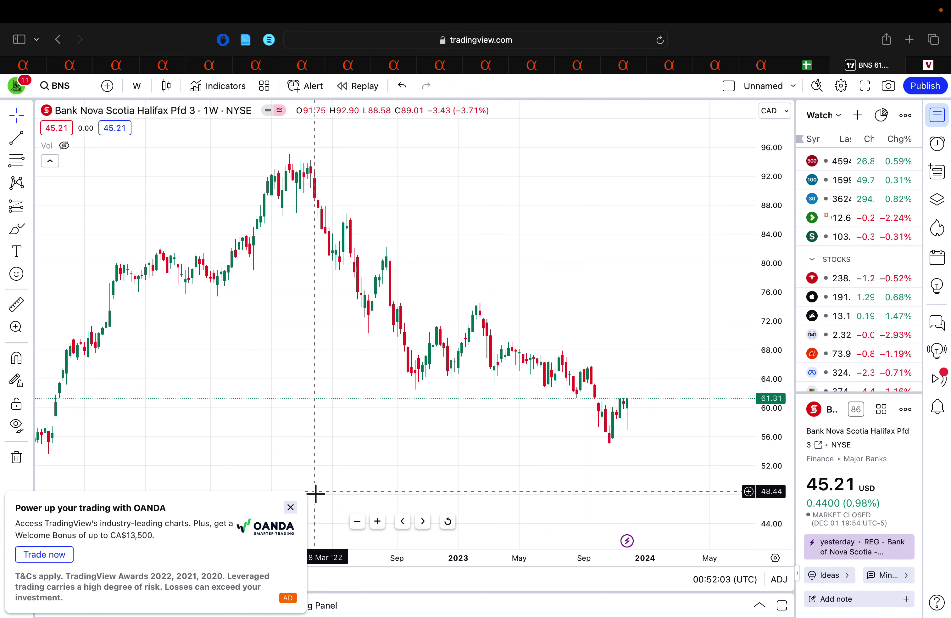
pyautogui.click(291, 508)
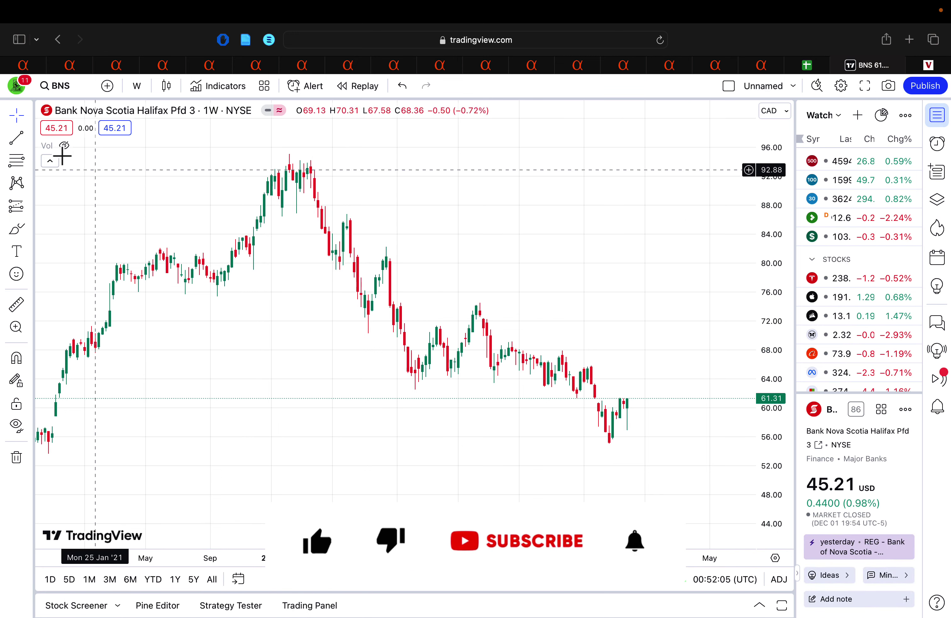
pyautogui.click(279, 143)
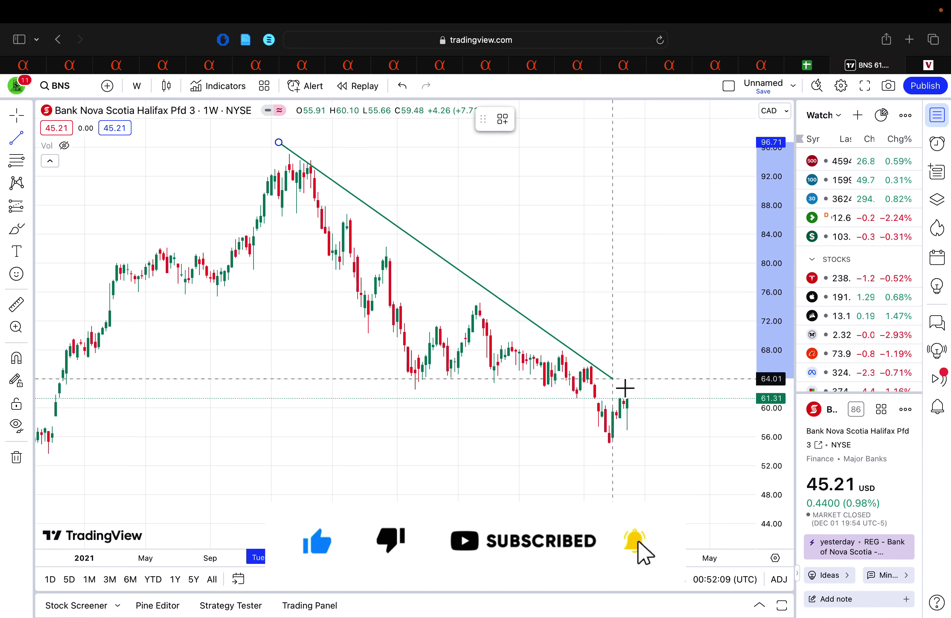
pyautogui.click(659, 422)
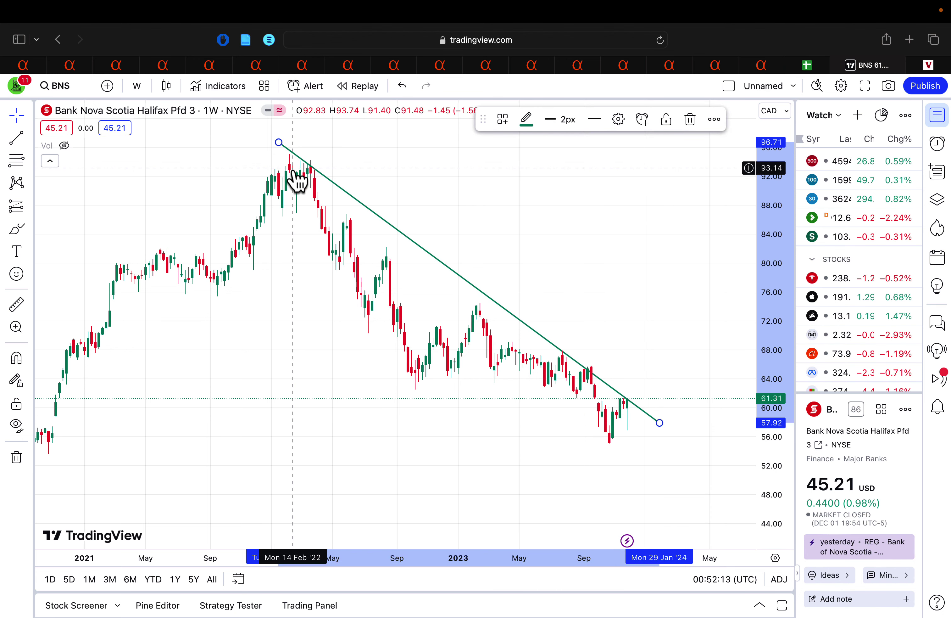
pyautogui.click(527, 119)
pyautogui.click(614, 162)
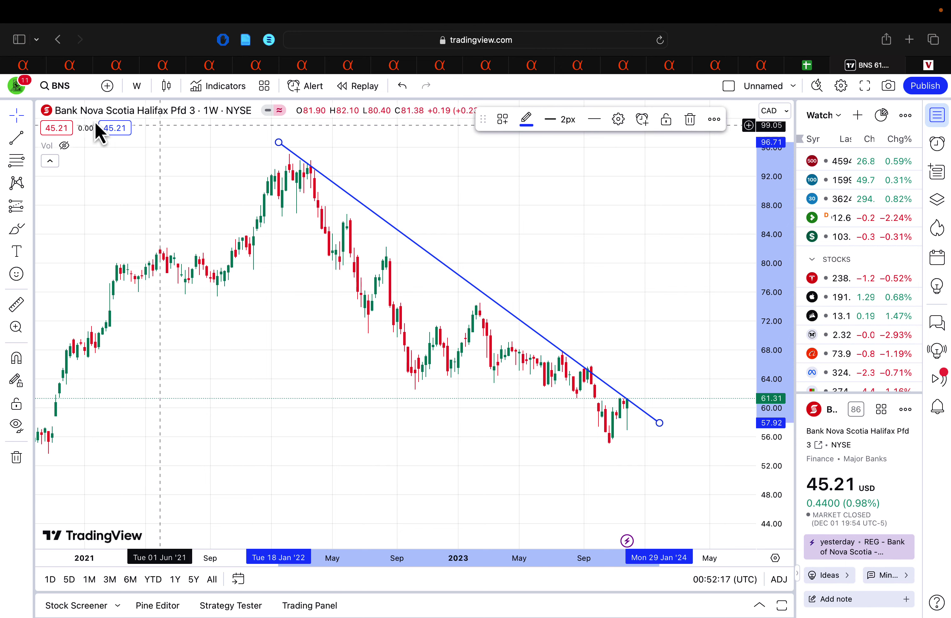
# Draw a lower, roughly parallel trend line under the BNS price from about 89.49 in October 2021 to 51.83, forming a descending channel
pyautogui.click(17, 139)
pyautogui.click(217, 200)
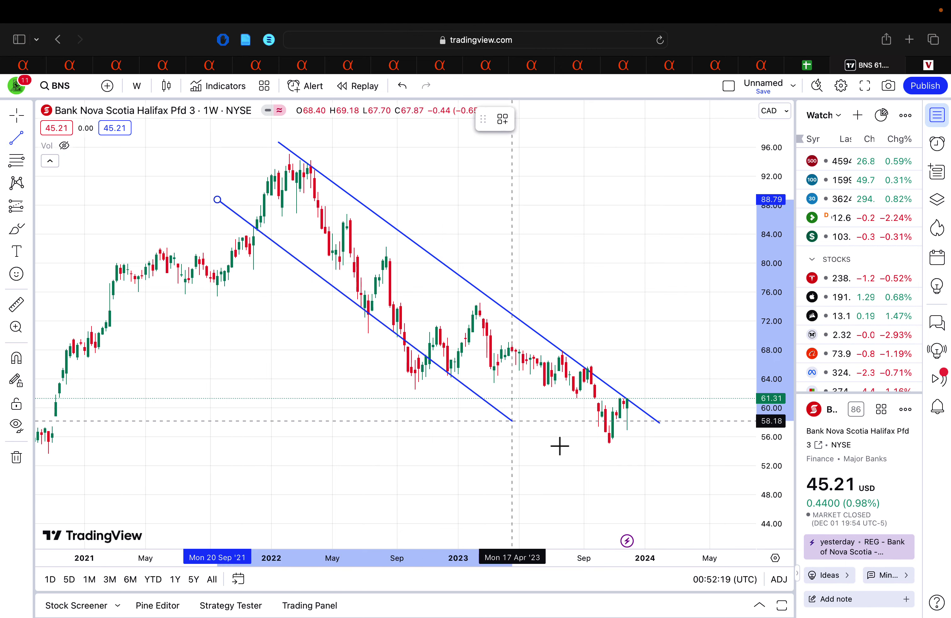
pyautogui.click(638, 463)
pyautogui.moveTo(638, 466); pyautogui.dragTo(617, 473)
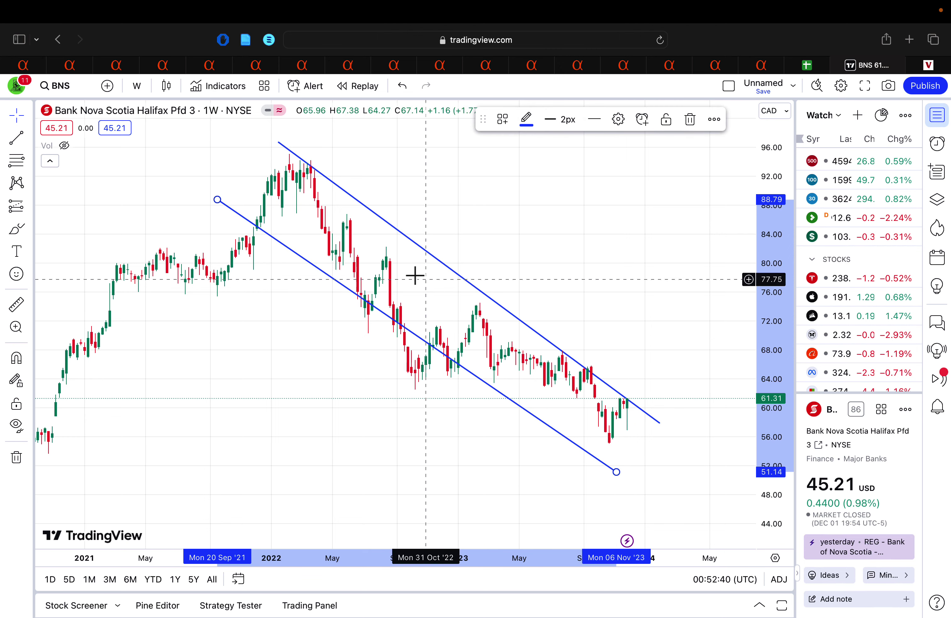
pyautogui.click(334, 283)
pyautogui.moveTo(340, 282); pyautogui.dragTo(344, 268)
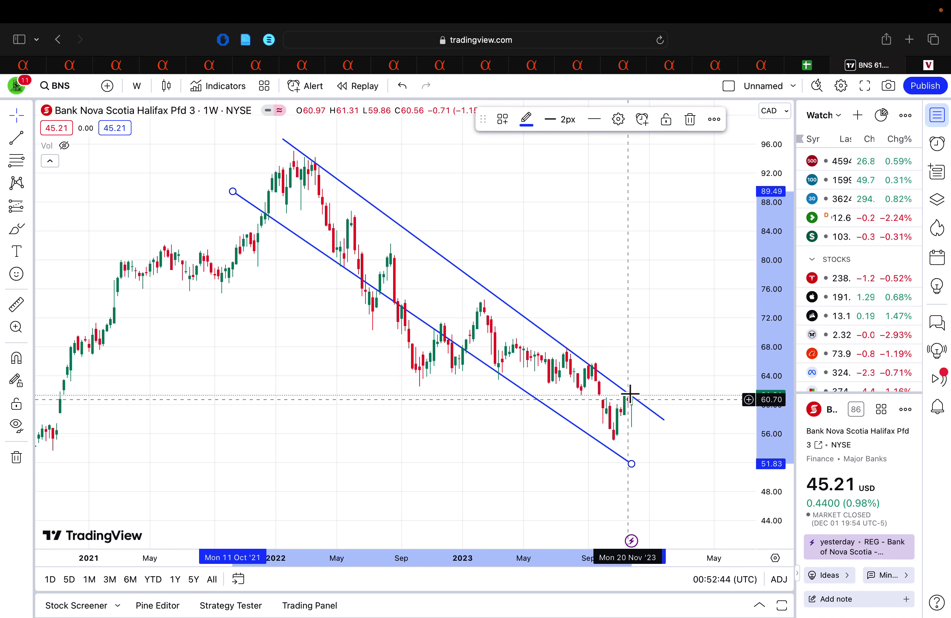
pyautogui.click(666, 369)
pyautogui.moveTo(669, 357); pyautogui.dragTo(662, 369)
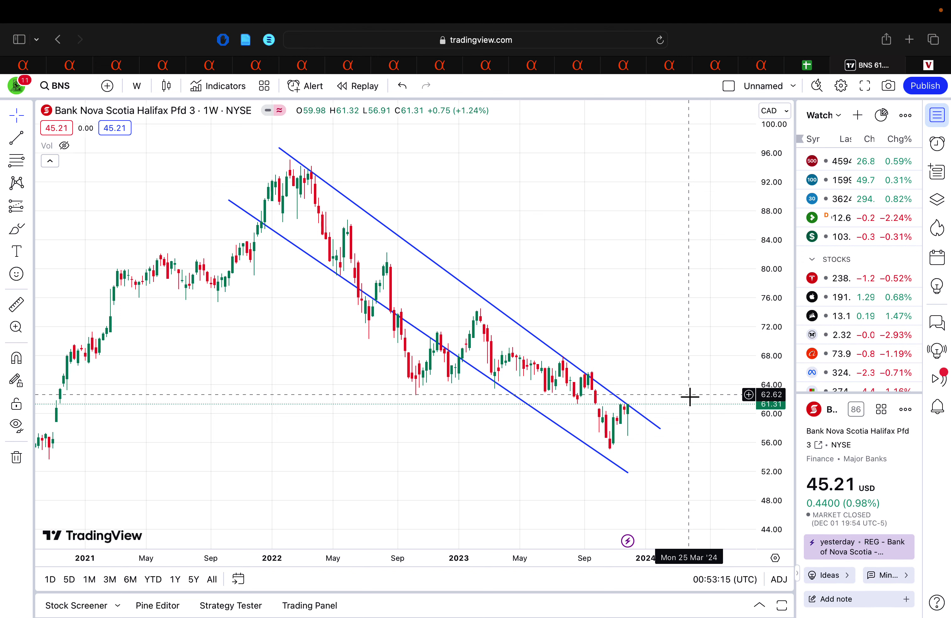
# Add horizontal lines at about 62.62 and 68.62 on the BNS chart and colour the upper one red
pyautogui.hotkey('alt', 'h')
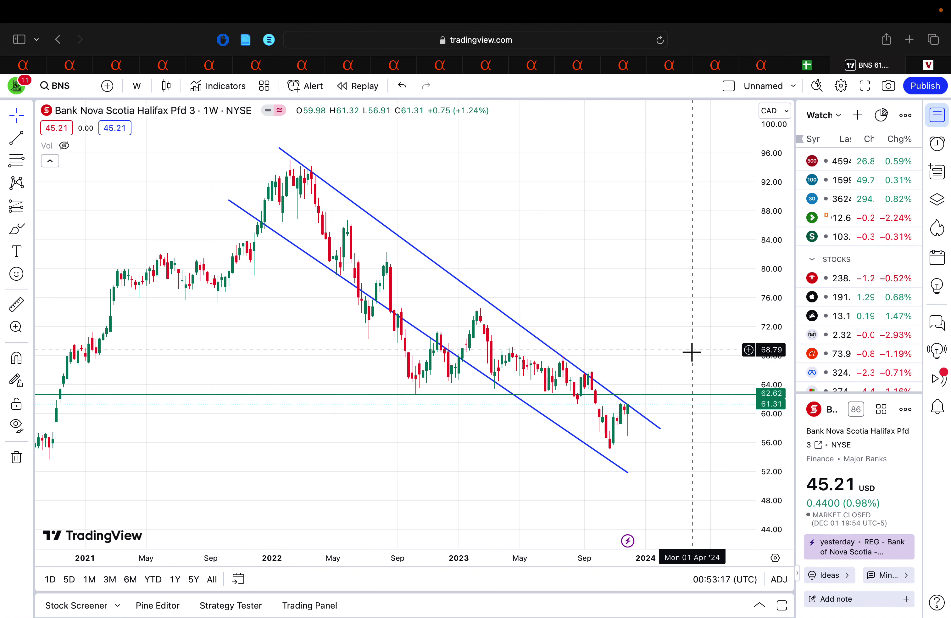
pyautogui.hotkey('alt', 'h')
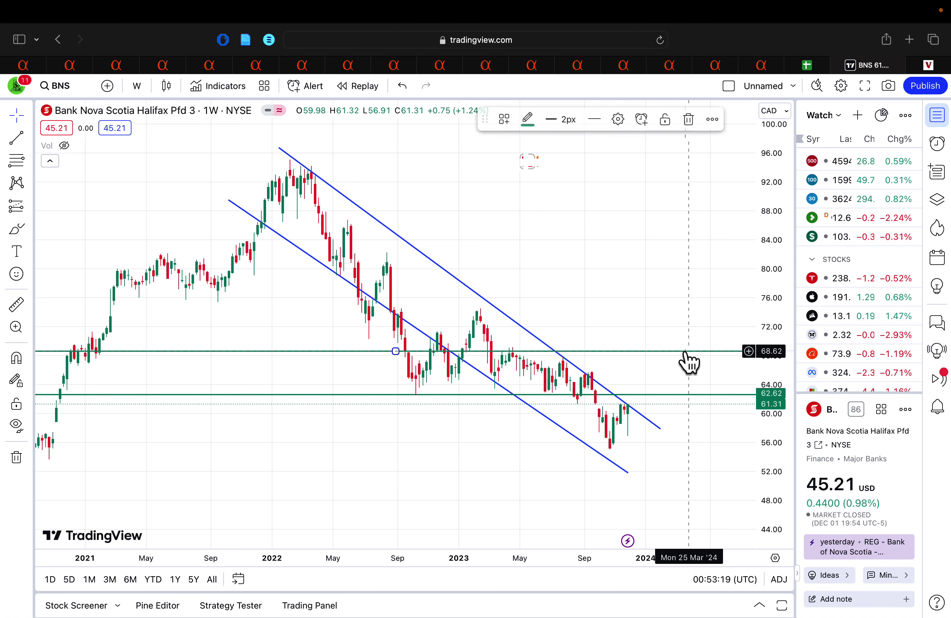
pyautogui.click(527, 119)
pyautogui.click(530, 166)
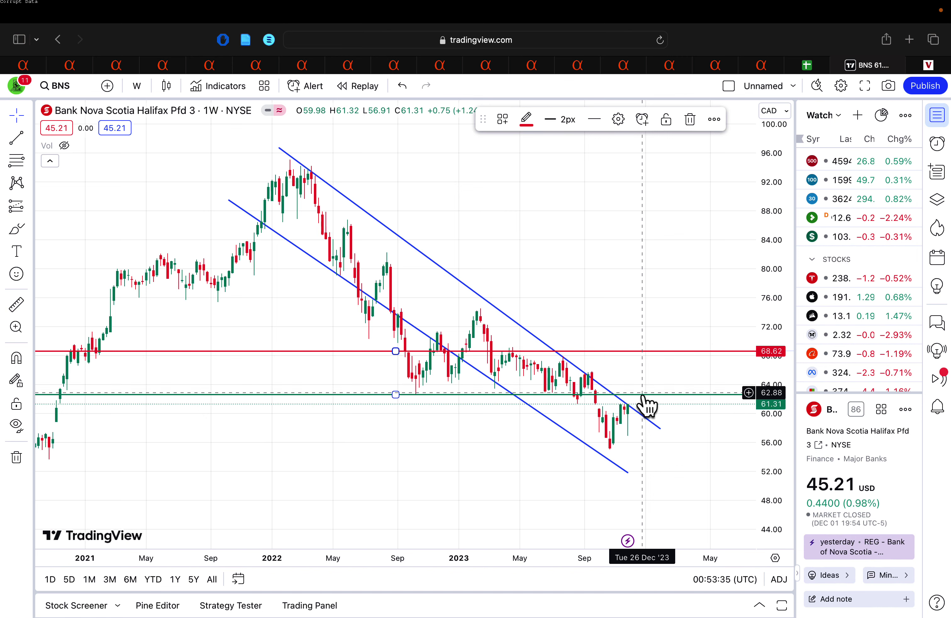
# Switch the chart to Toronto-Dominion Bank on the TSX and place a red horizontal line at about 88.40
pyautogui.scroll(-2, 646, 406)
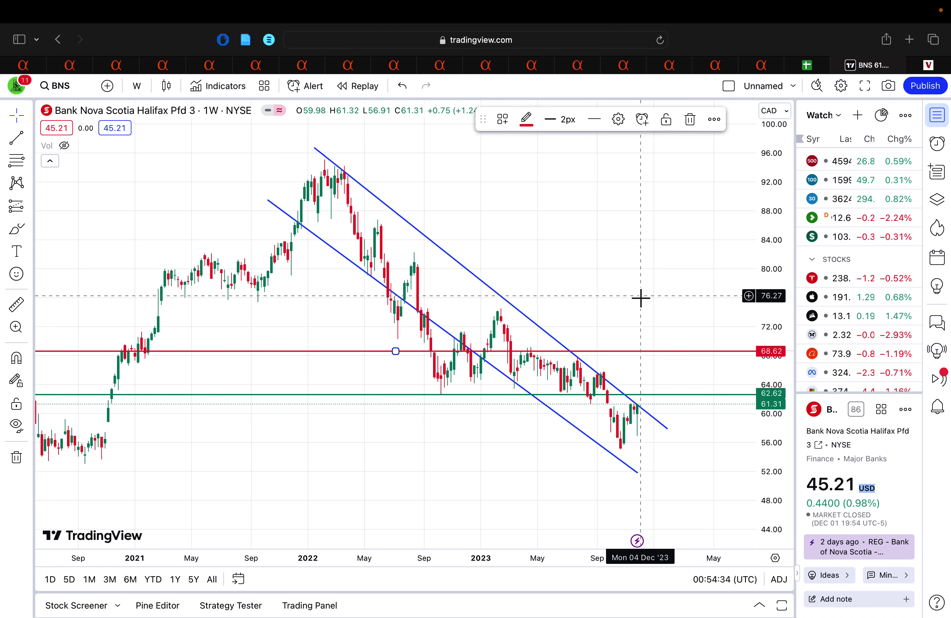
pyautogui.write('TD')
pyautogui.click(611, 247)
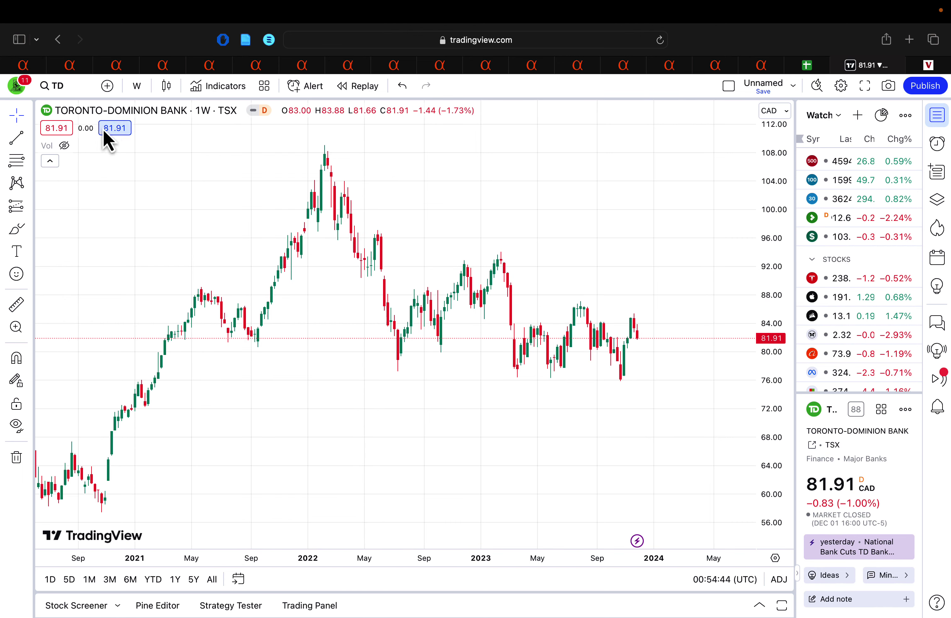
pyautogui.click(472, 370)
pyautogui.moveTo(481, 369); pyautogui.dragTo(484, 292)
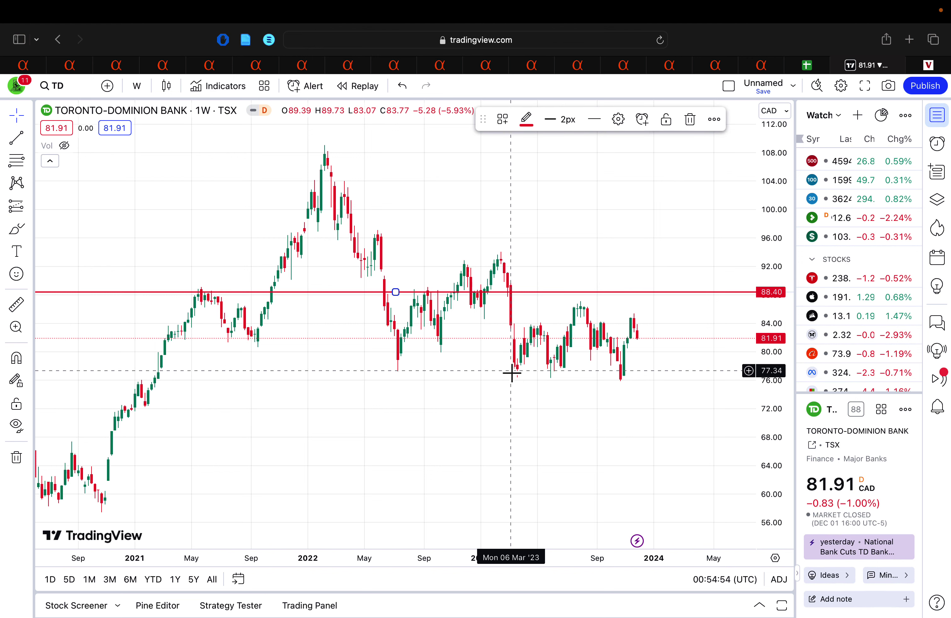
# Add a horizontal line at about 77.34 along TD's lows and colour it green
pyautogui.click(512, 370)
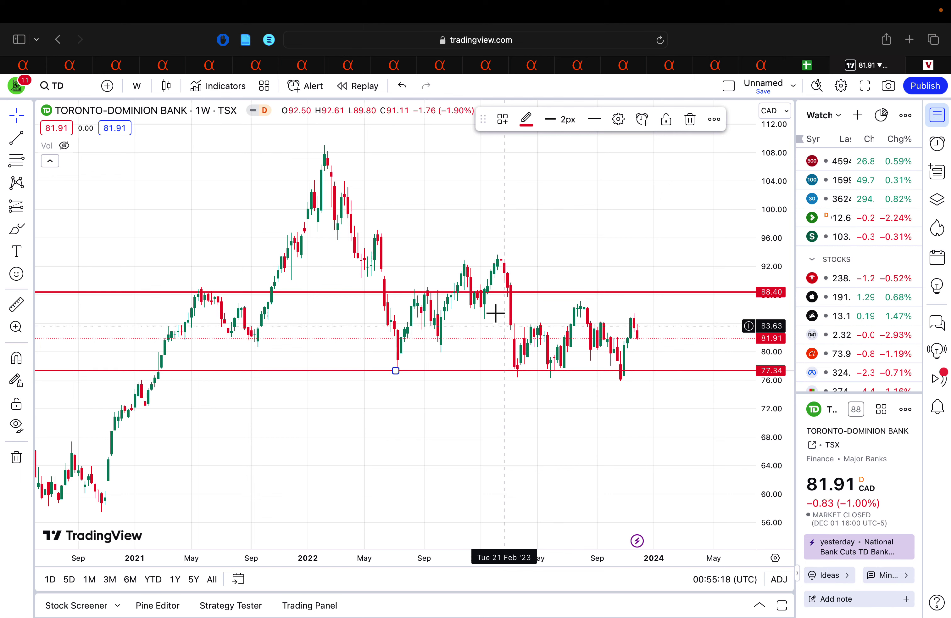
pyautogui.click(526, 118)
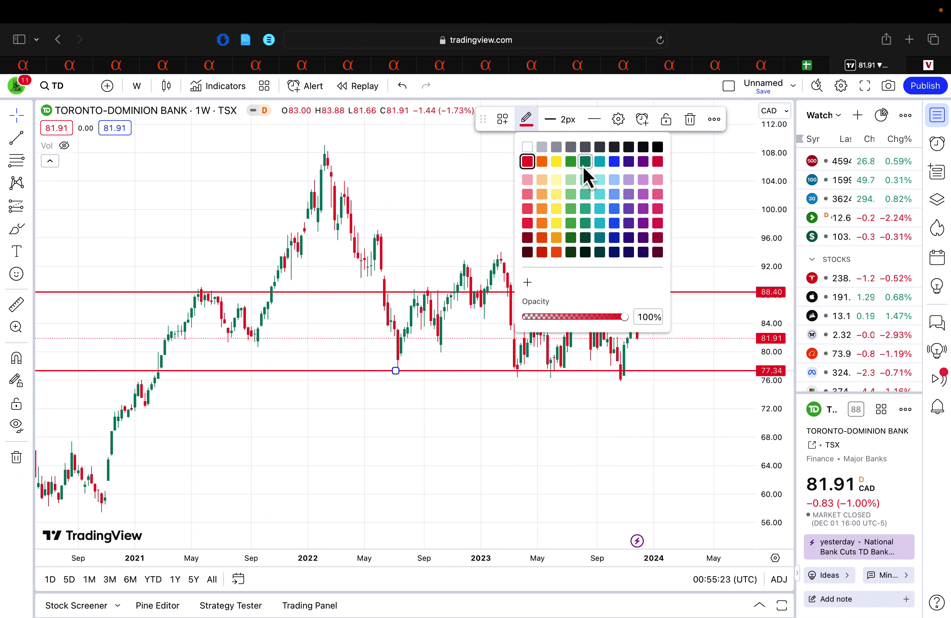
pyautogui.click(583, 165)
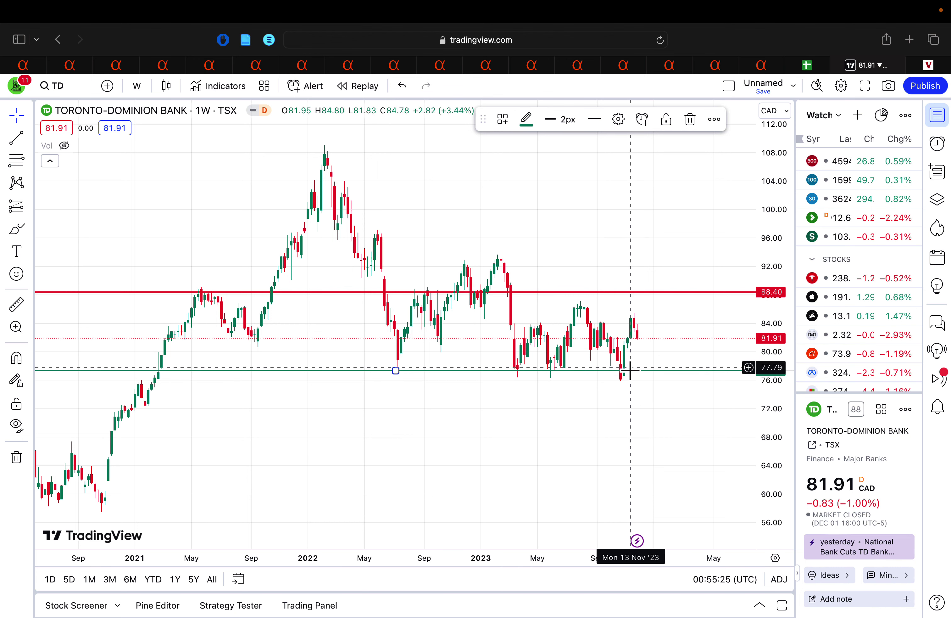